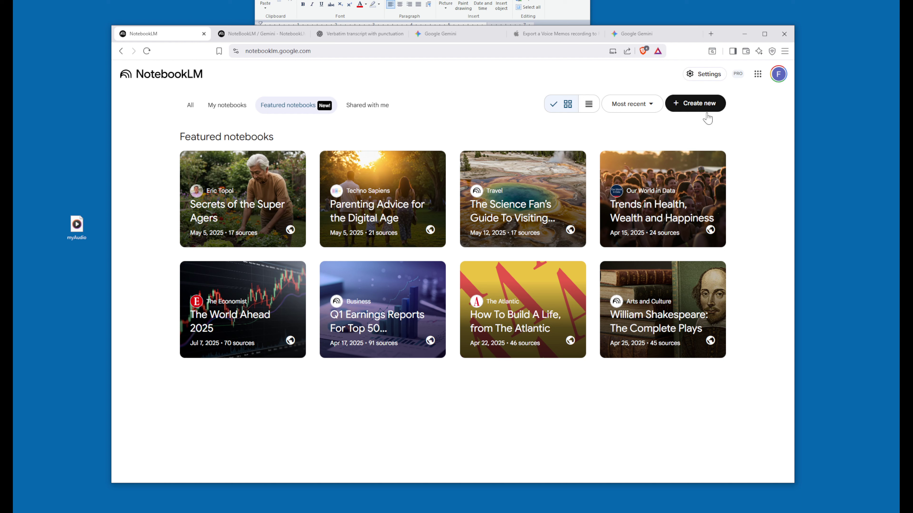
Step: Open the NoteBookLM / Gemini notebook and upload the myAudio file from the desktop as a source
click(277, 36)
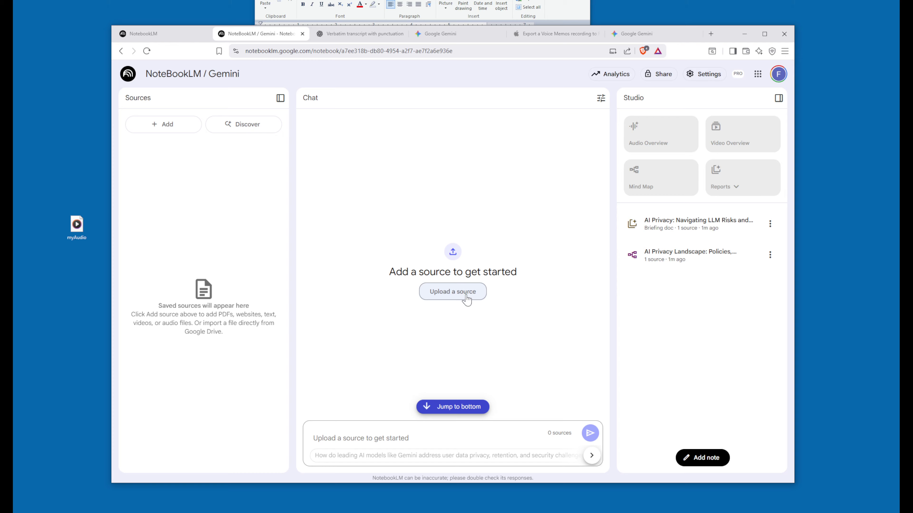
click(164, 124)
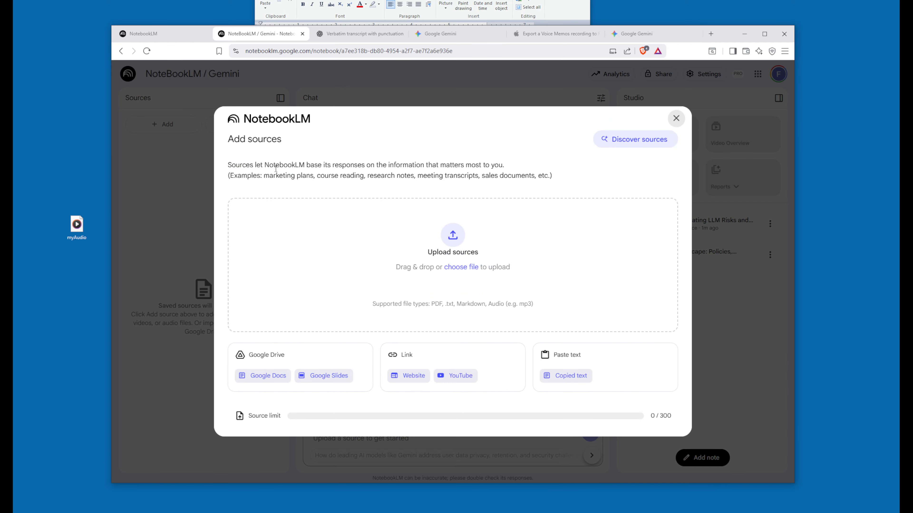
click(676, 118)
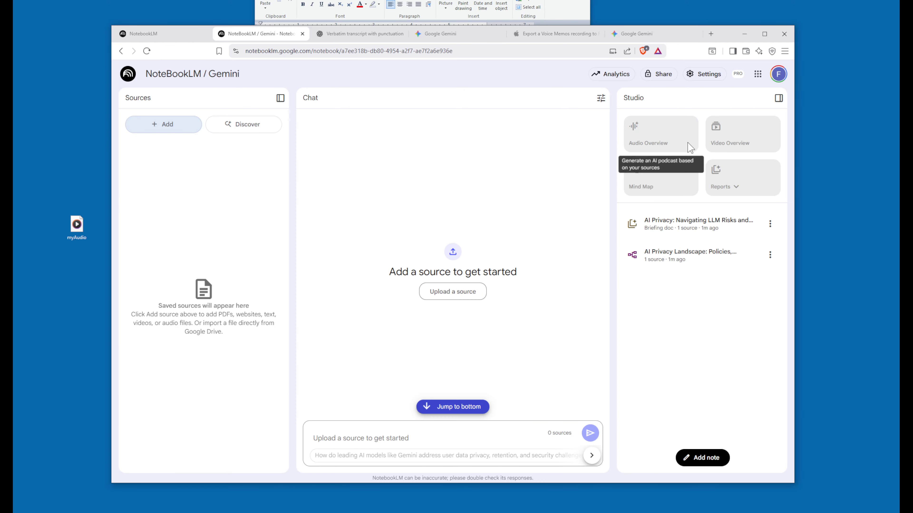
click(463, 289)
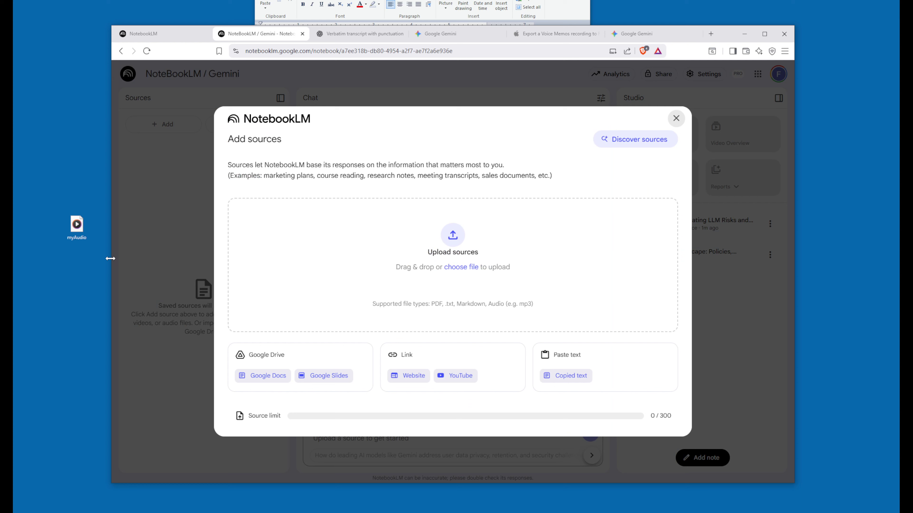
drag(75, 232, 472, 306)
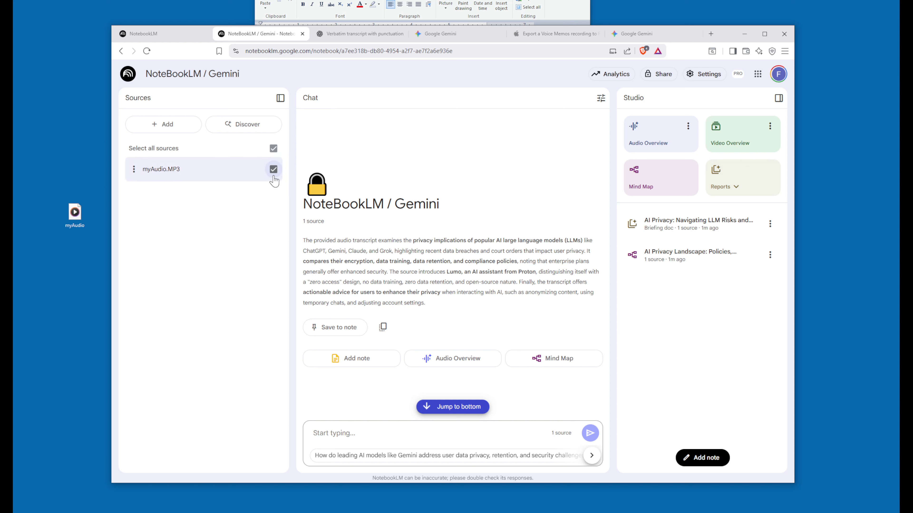
Step: Toggle the myAudio.MP3 source selection off and back on in the sources list
click(273, 148)
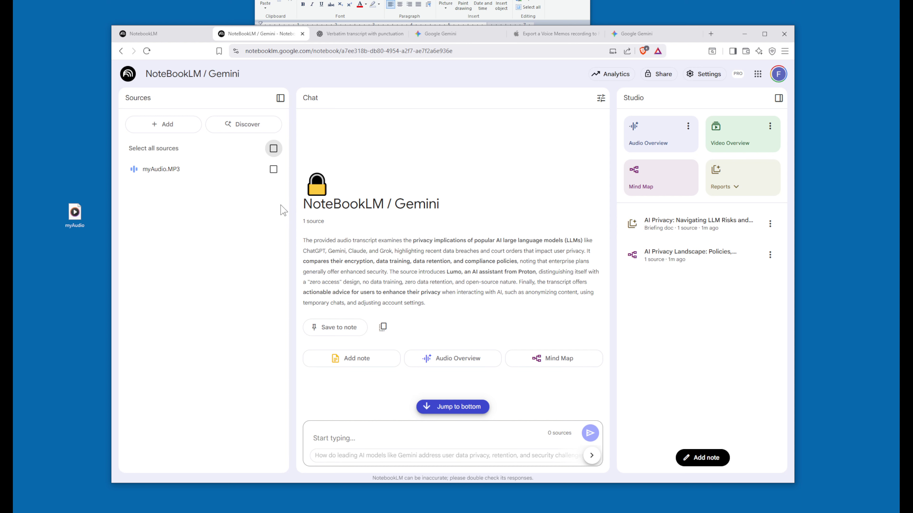
click(273, 169)
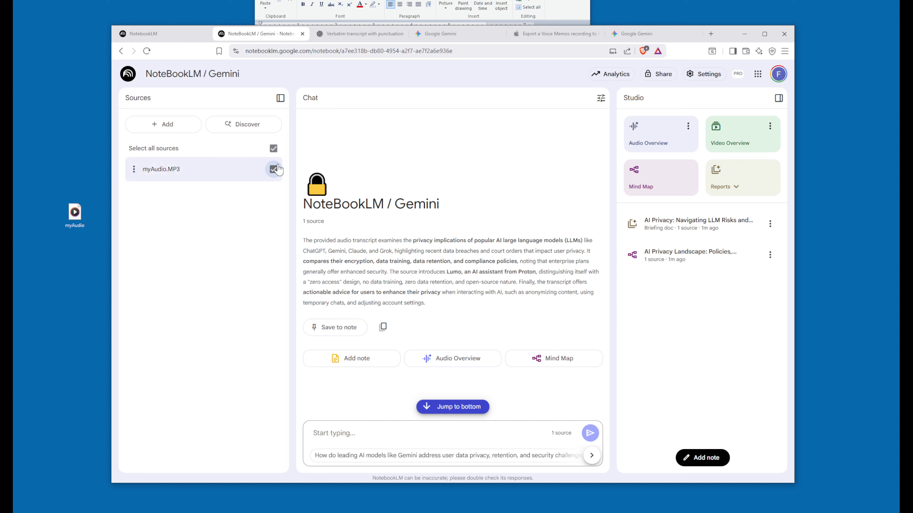
click(274, 148)
click(273, 148)
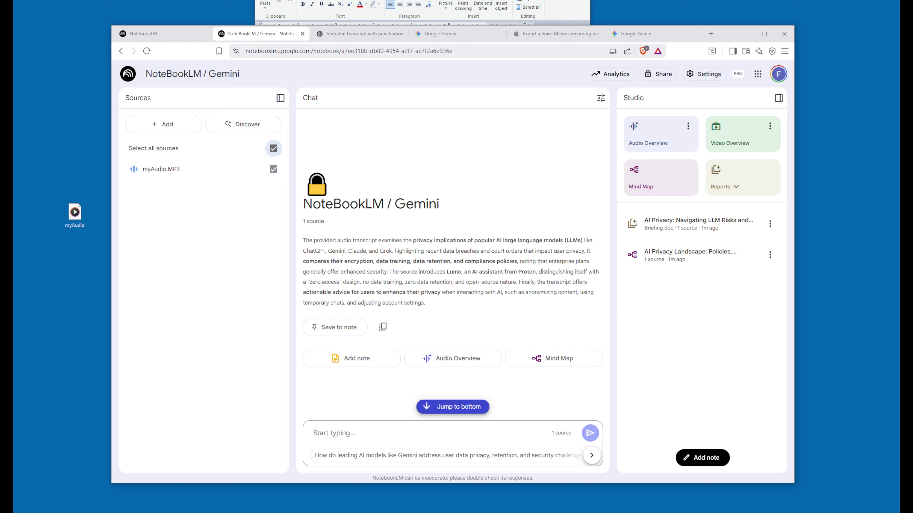
Step: Switch to the Word document and copy the entire prompt about generating a verbatim transcript
key(super+Down)
key(alt+Tab)
click(604, 117)
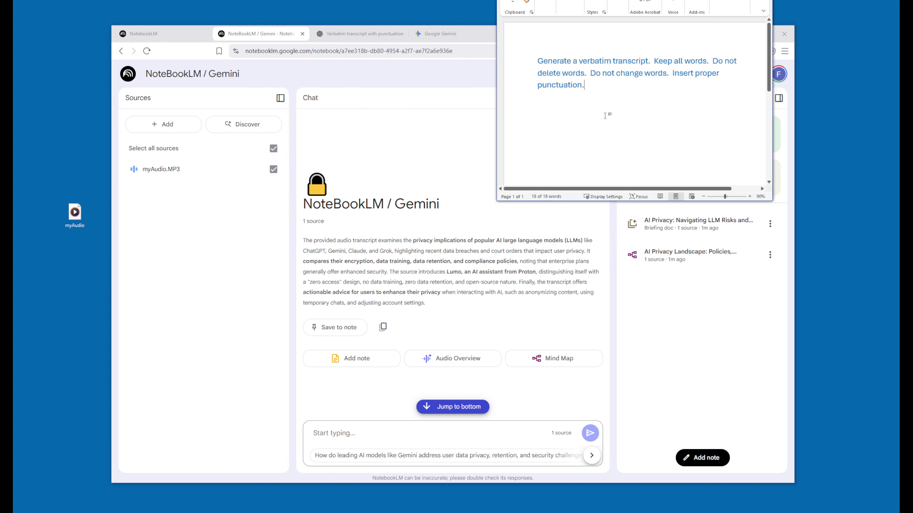
drag(615, 101, 522, 36)
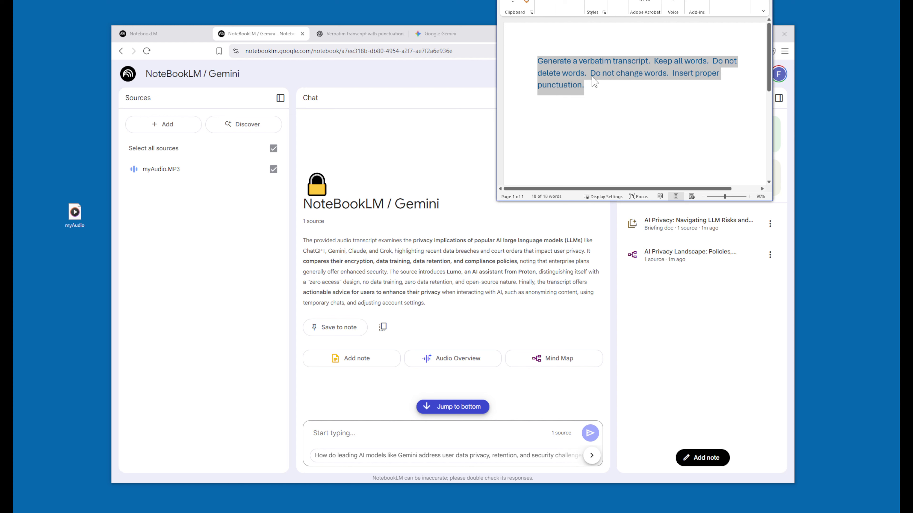
right_click(565, 67)
click(584, 108)
Step: Paste and submit the chat prompt "Generate a verbatim transcript. Keep all words. Do not delete words. Do not change words. Insert proper punctuation."
click(364, 433)
right_click(357, 436)
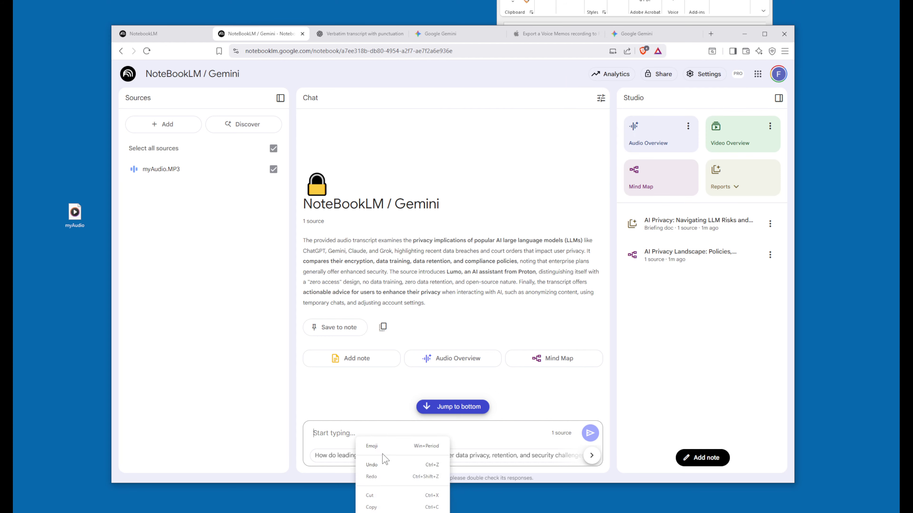
click(375, 495)
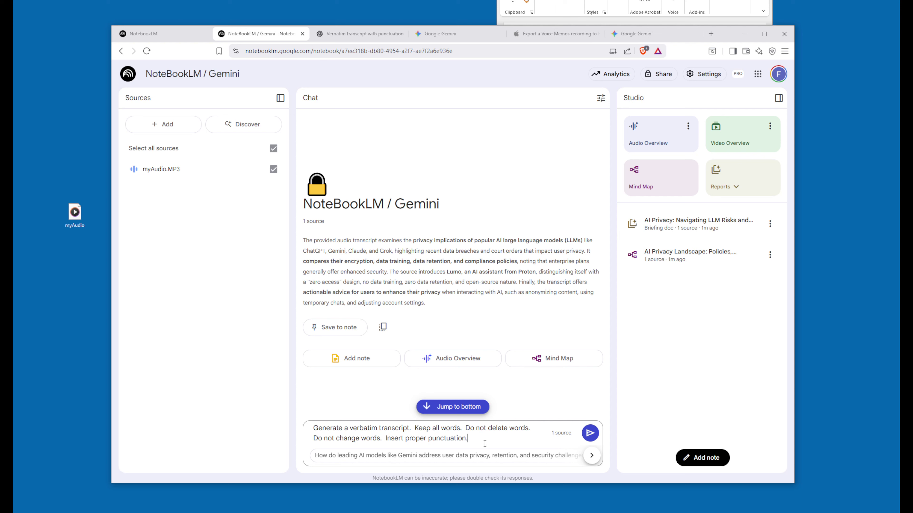
click(590, 435)
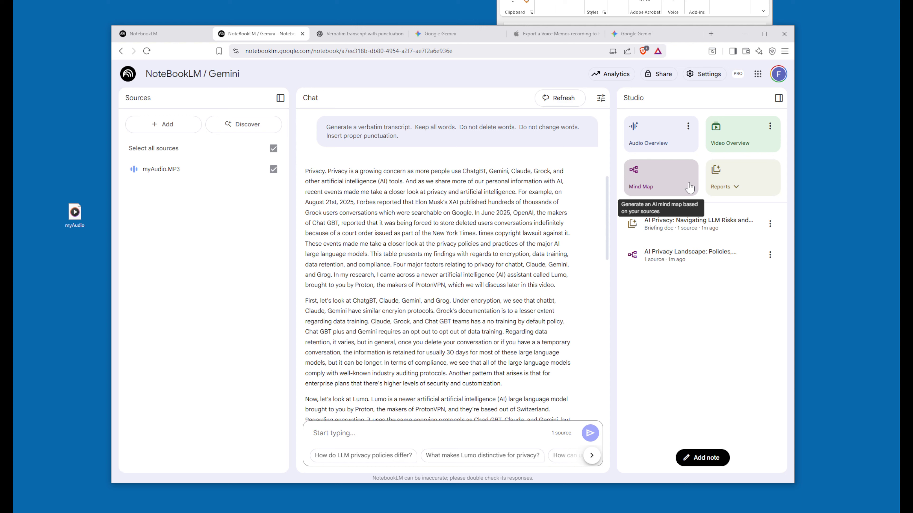
Step: View the AI Privacy Landscape mind map, expanding the Recent Events, XAI Grok User Conversations and OpenAI deleted chats branches, and close it
click(740, 187)
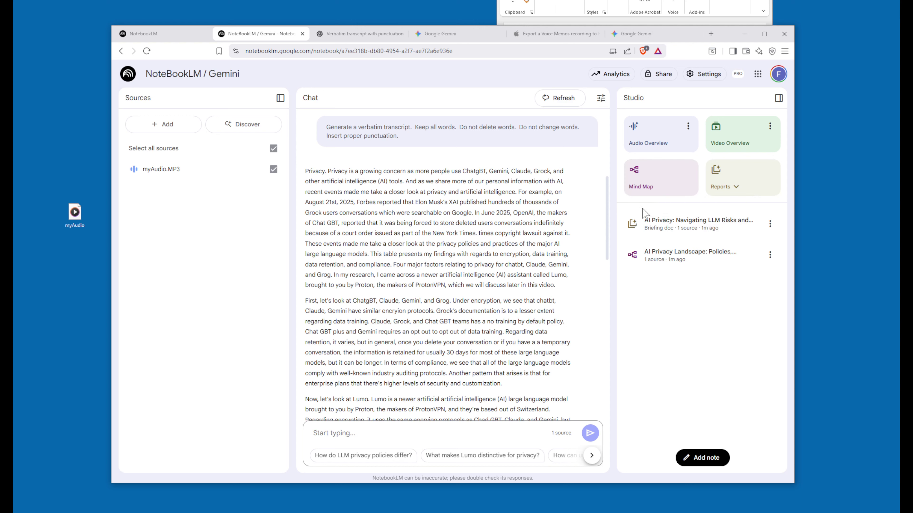
click(691, 265)
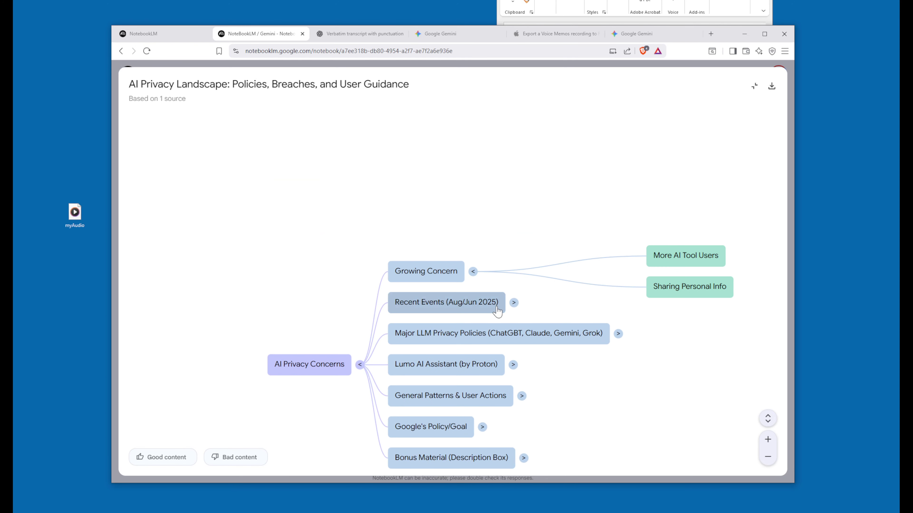
click(513, 303)
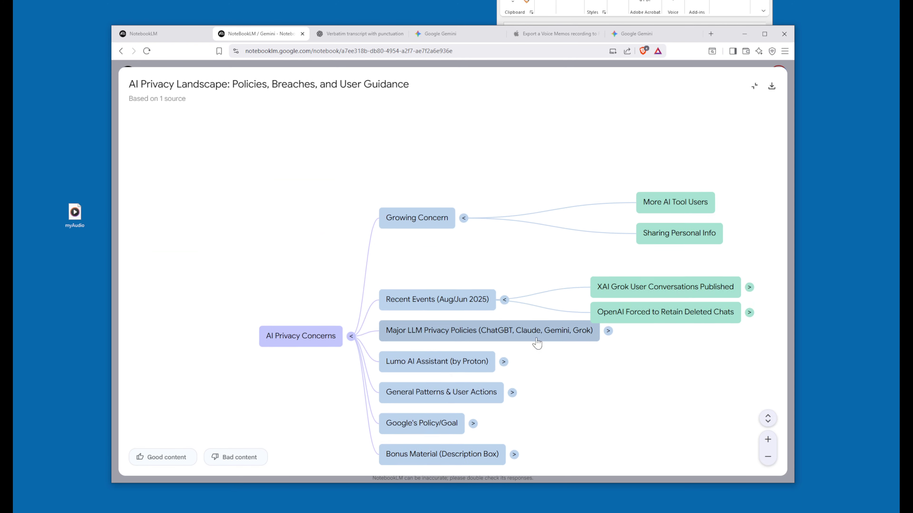
click(786, 256)
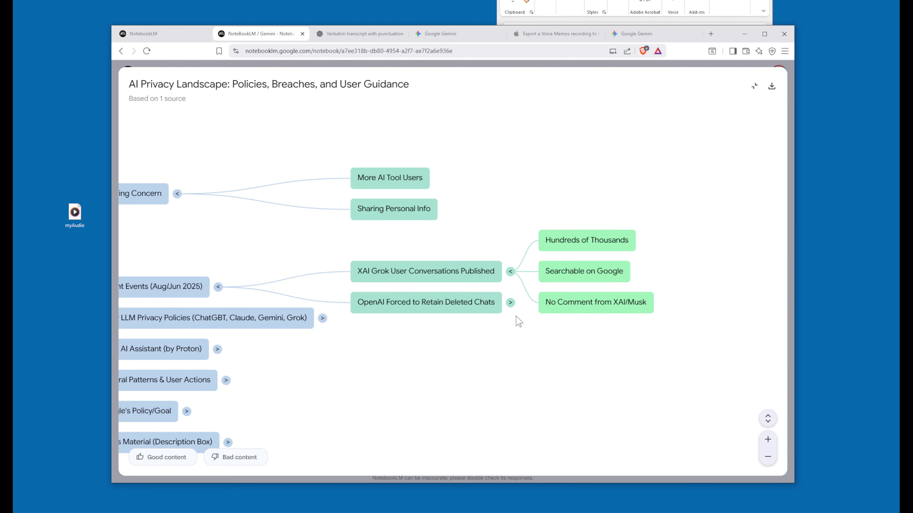
click(509, 303)
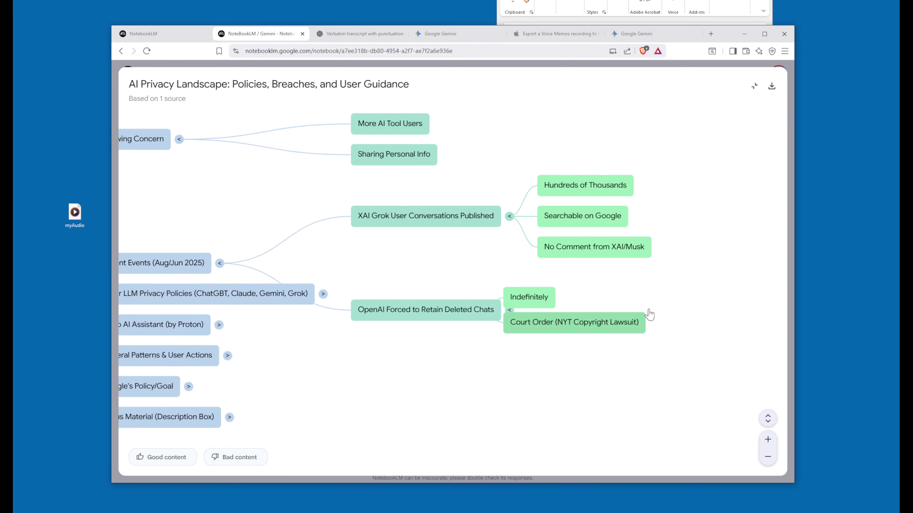
click(753, 87)
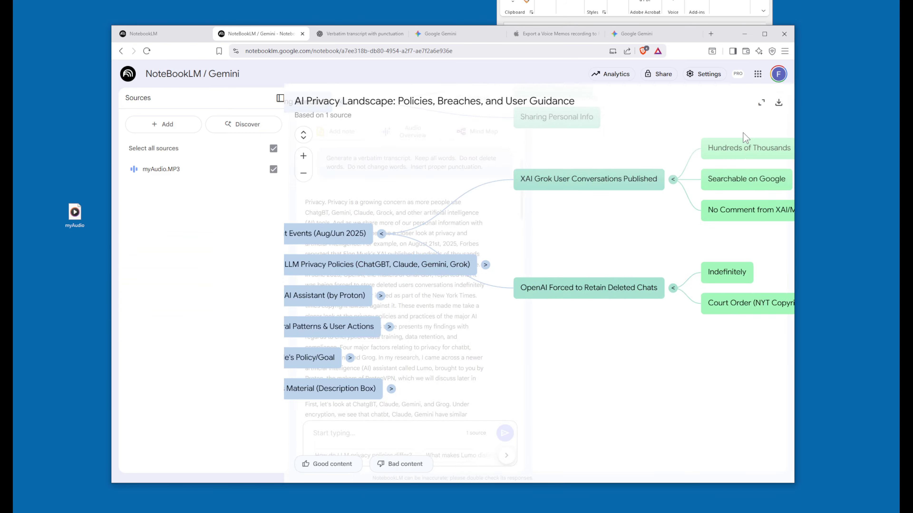
click(555, 103)
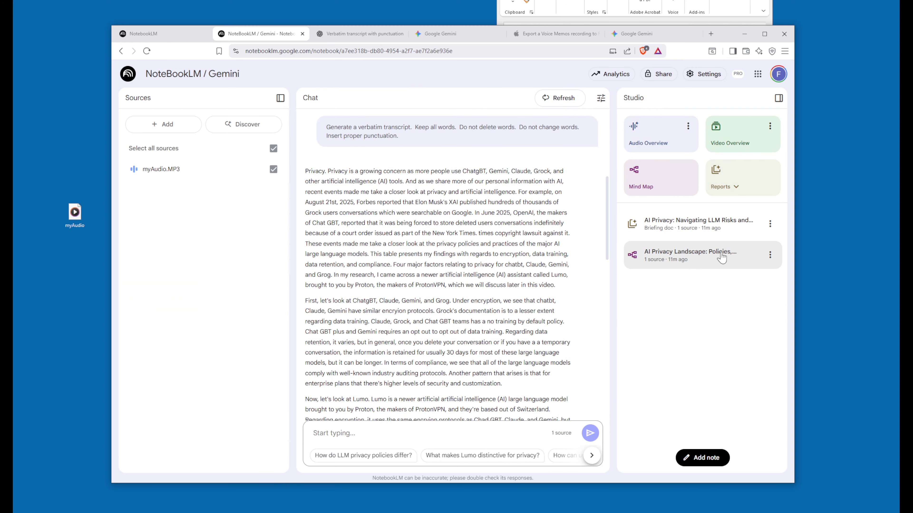
Step: Check the available report types and read through the "AI Privacy: Navigating LLM Risks" briefing document, closing it when finished
click(724, 187)
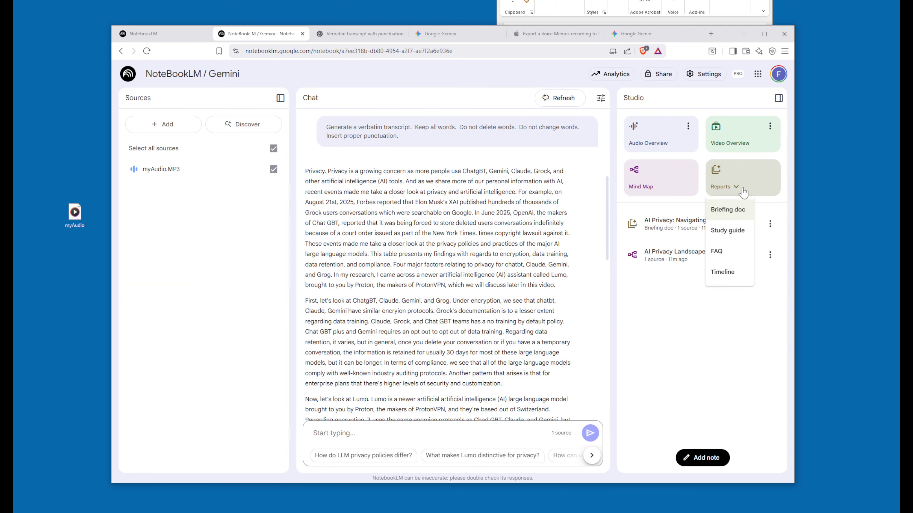
click(670, 300)
click(663, 226)
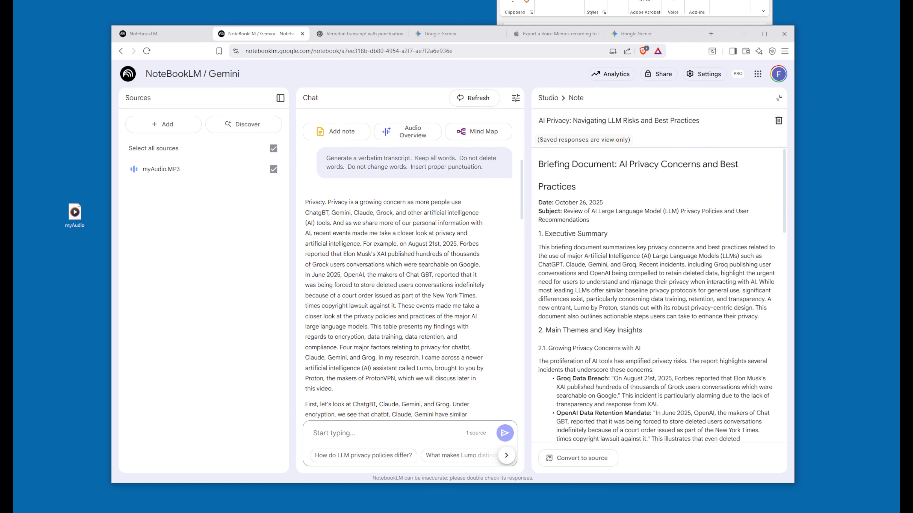
scroll(624, 212, down, 15)
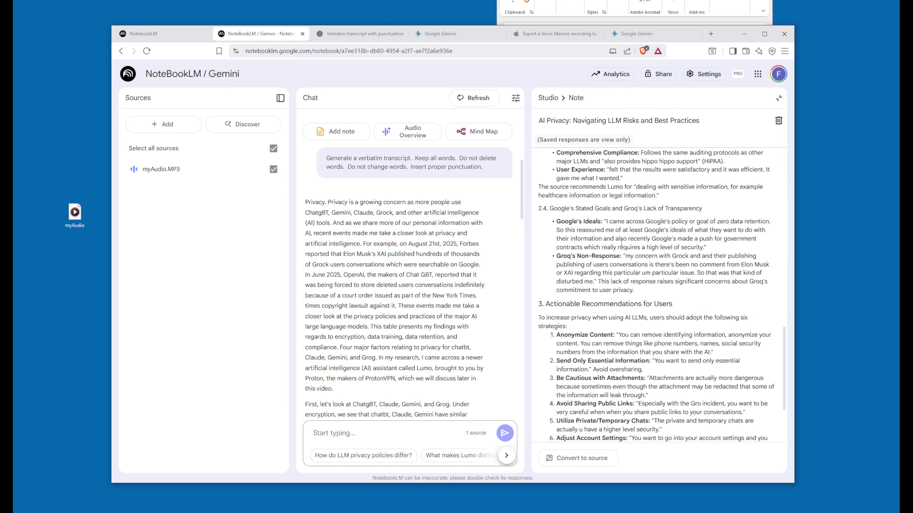
scroll(621, 243, up, 12)
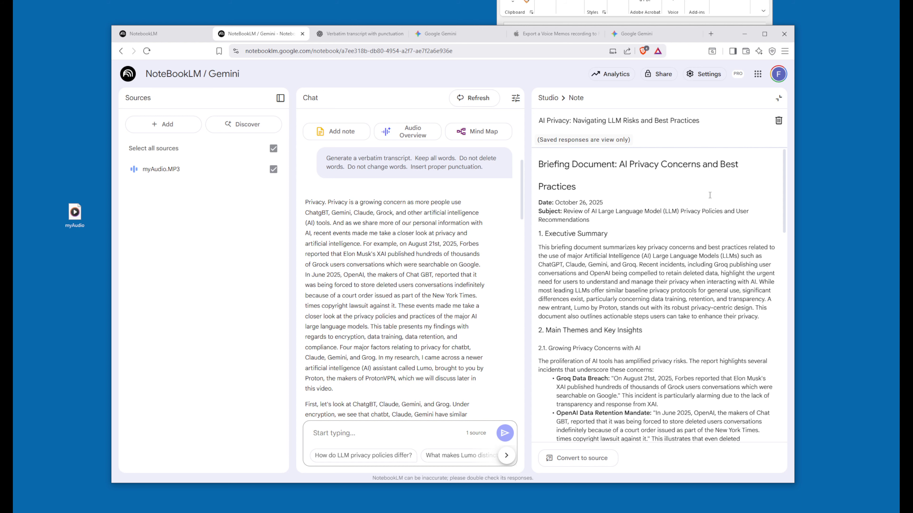
click(548, 98)
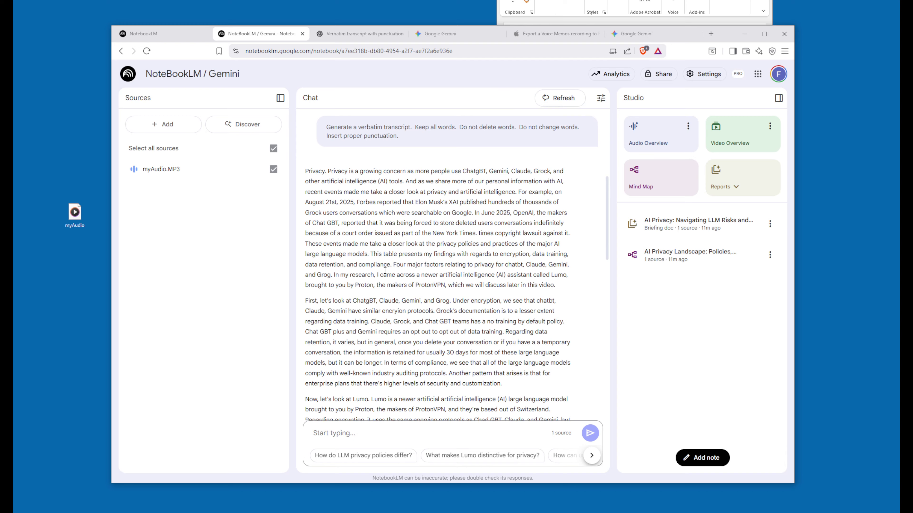
Step: Review the generated transcript in the chat, save it as a note, and check the saved note
scroll(417, 309, down, 8)
scroll(434, 287, up, 10)
scroll(428, 241, down, 8)
scroll(448, 259, down, 7)
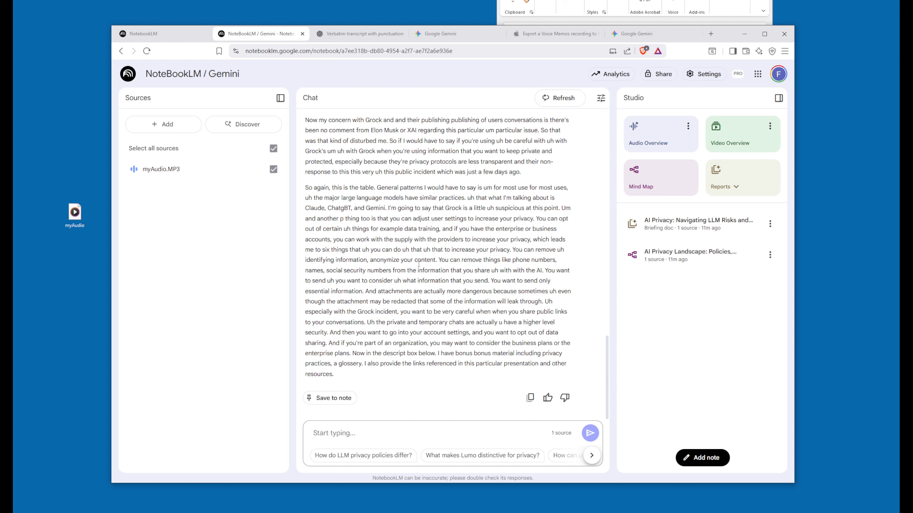
click(325, 397)
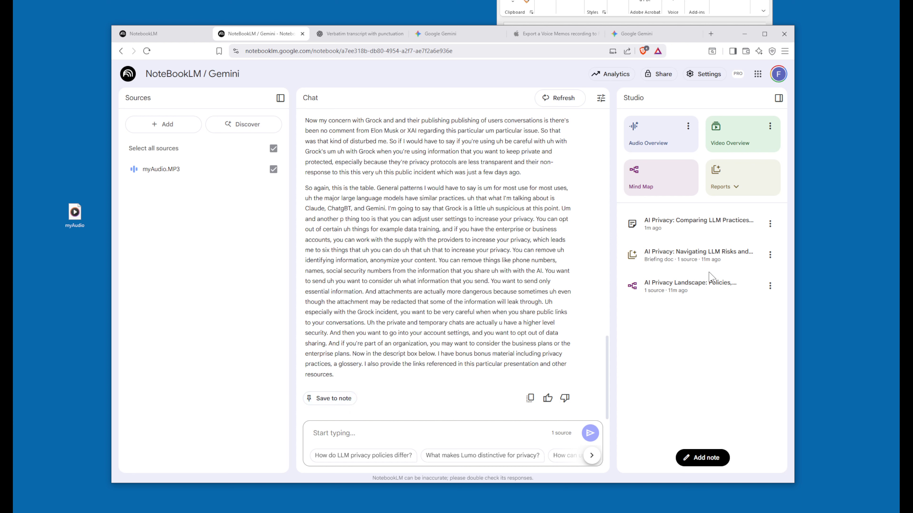
click(688, 231)
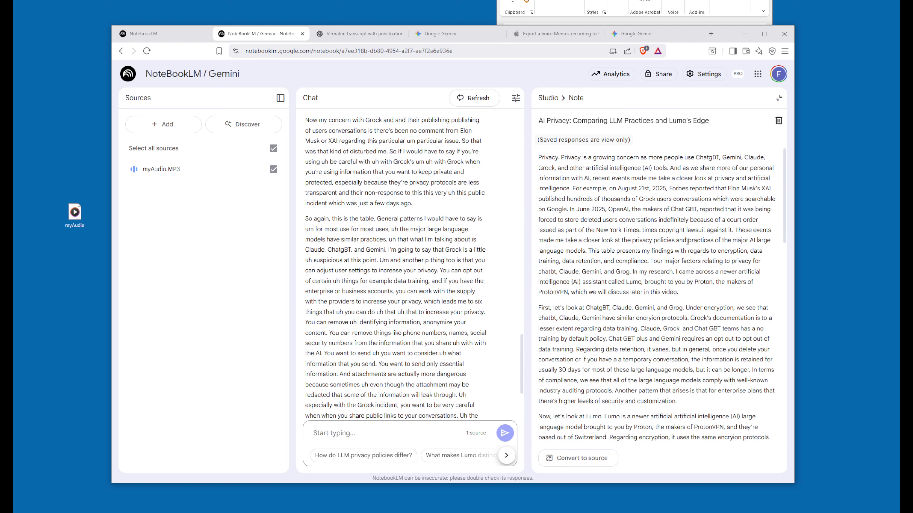
click(778, 98)
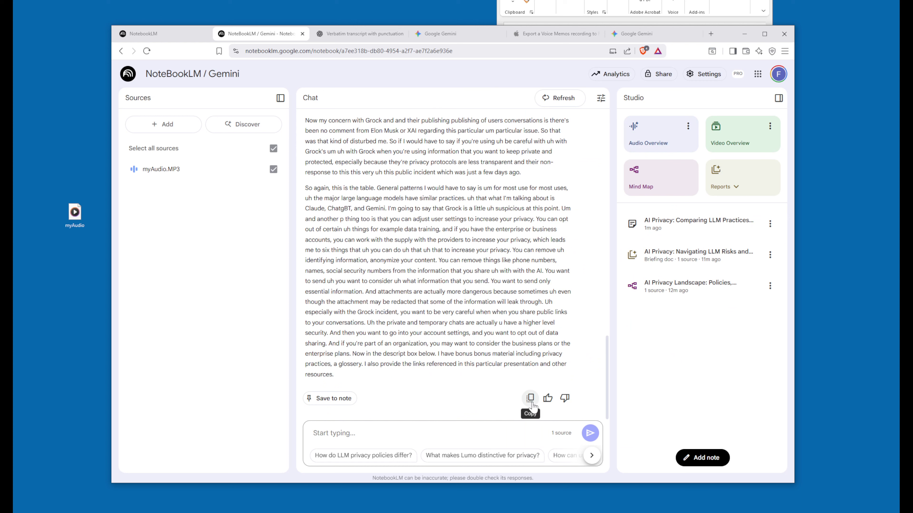
Step: Copy the transcript response and paste it into the blank Notepad document, minimizing that window when done
click(530, 399)
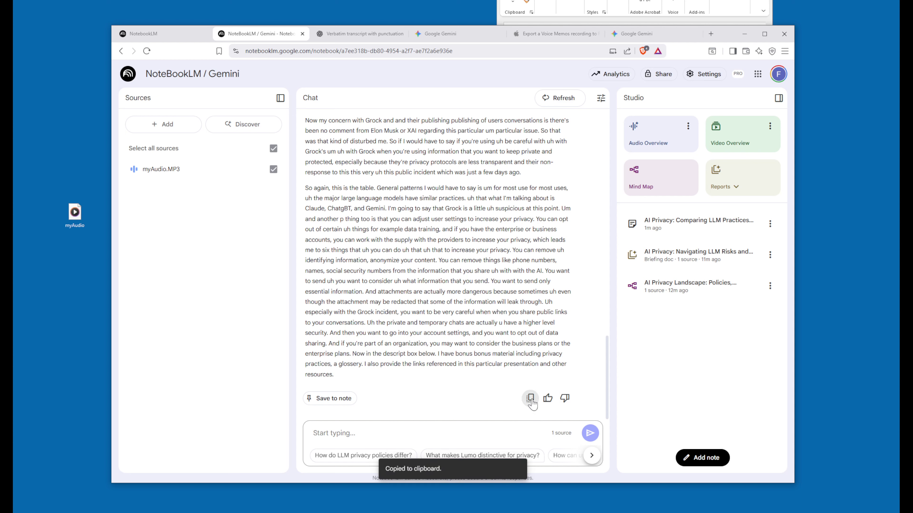
key(alt+Tab)
right_click(369, 160)
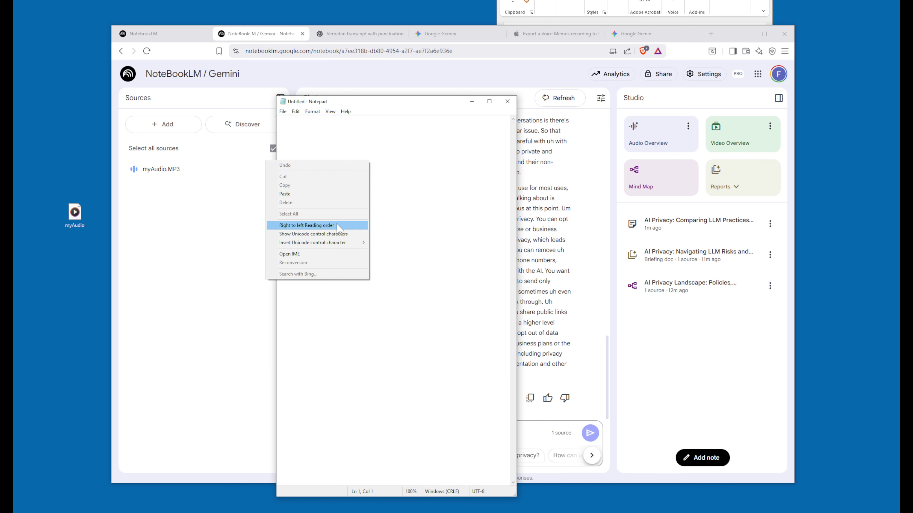
click(309, 194)
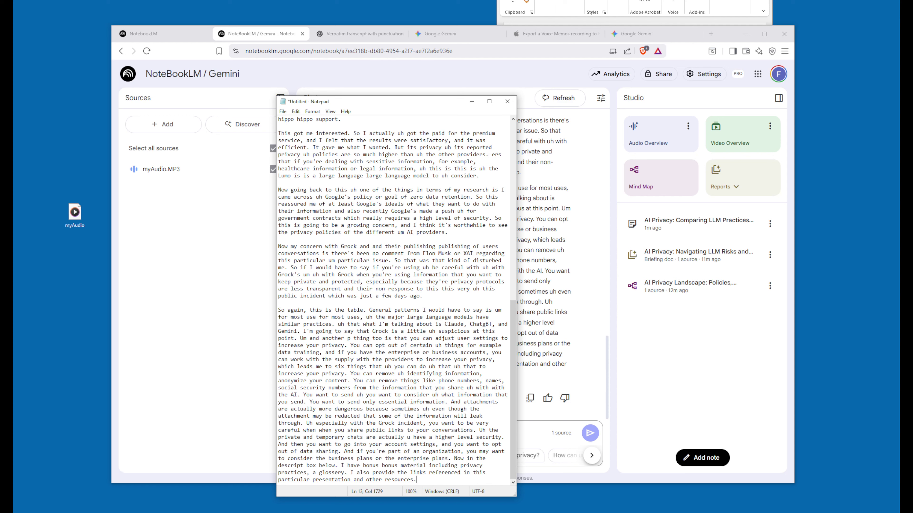
click(472, 101)
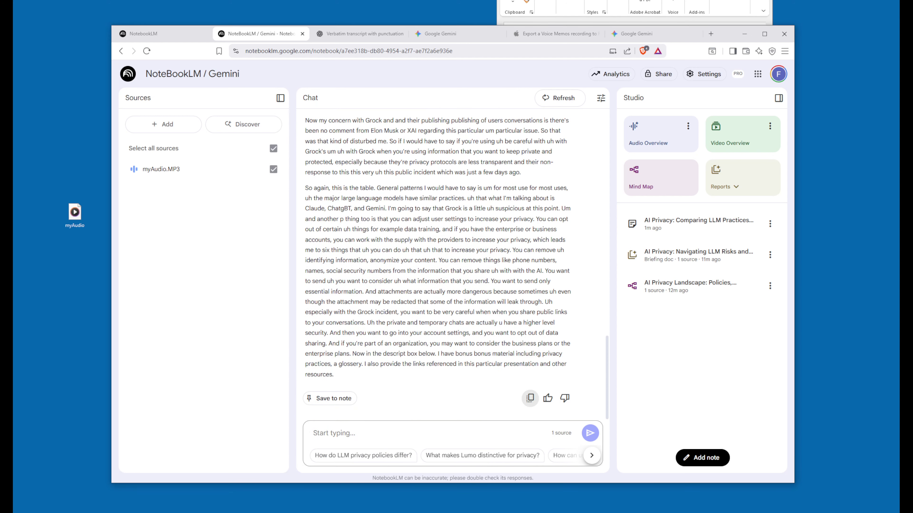
Step: Place the myTestAudio text file on the desktop below myAudio and switch to the ChatGPT conversation "Verbatim transcript with punctuation"
drag(2, 362, 79, 251)
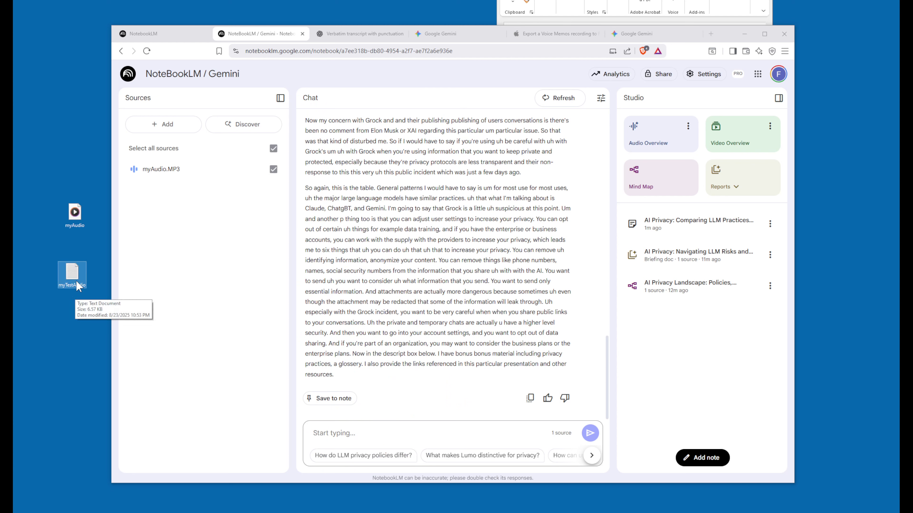
click(357, 36)
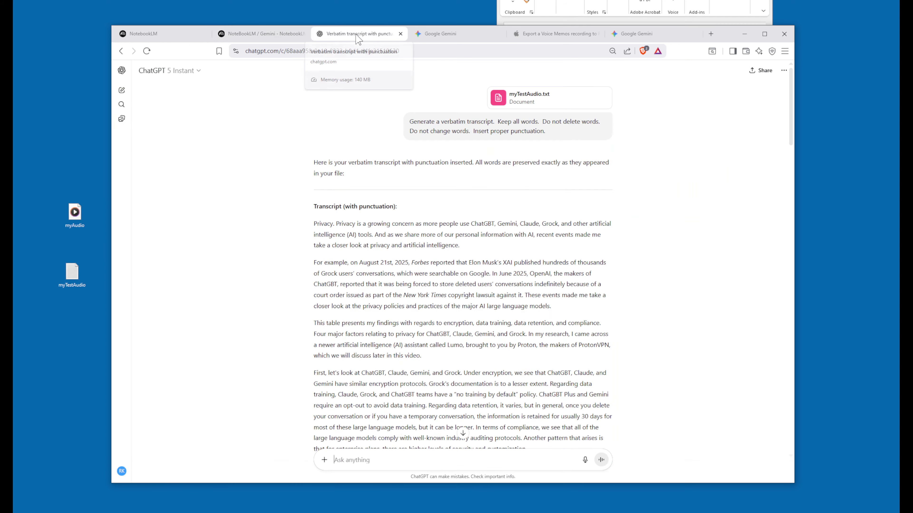
Step: Look through the old ChatGPT conversation, start a new chat and attach the myTestAudio text file from the desktop
scroll(291, 251, down, 20)
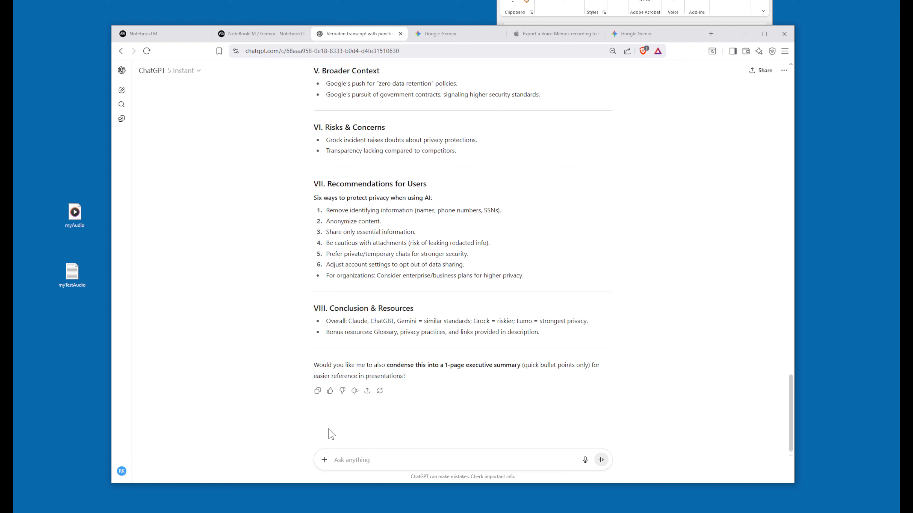
click(122, 90)
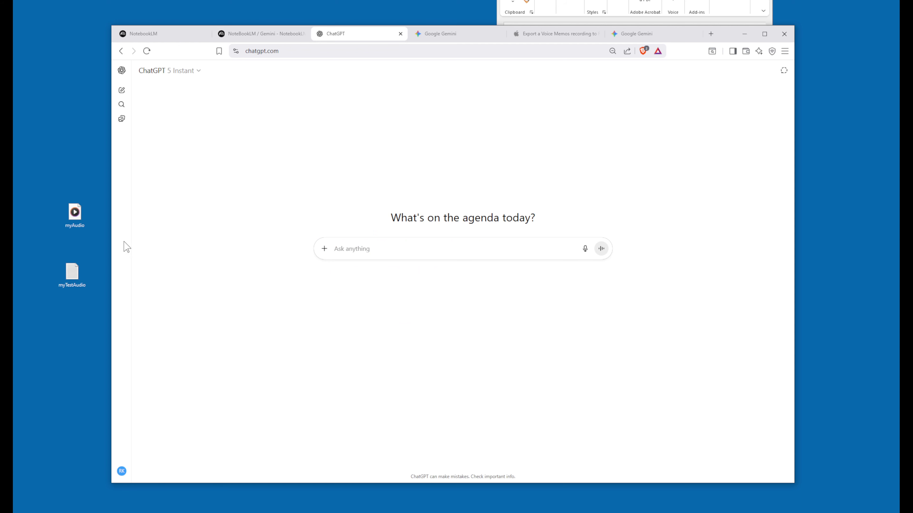
drag(83, 279, 340, 265)
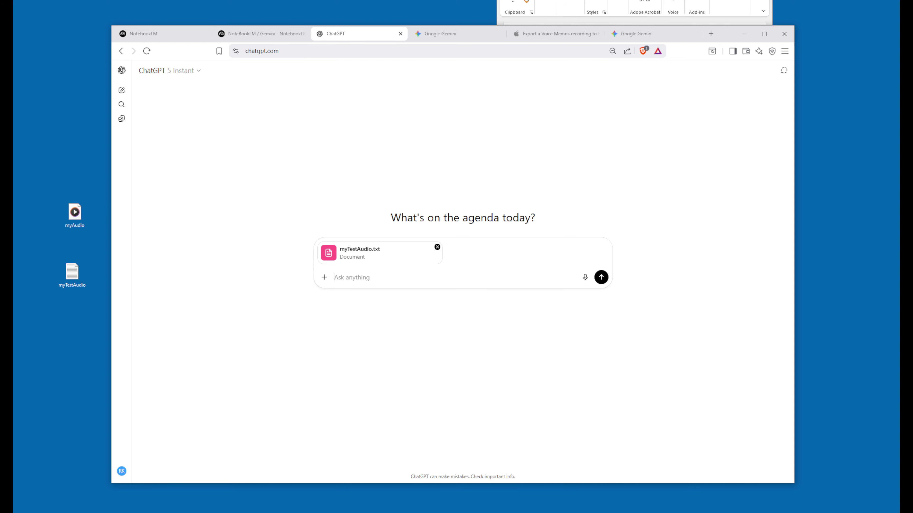
Step: Copy the prompt "Generate a verbatim transcript. Keep all words. Do not delete words. Do not change words. Insert proper punctuation." from the Word document
key(alt+Tab)
click(647, 108)
triple_click(577, 79)
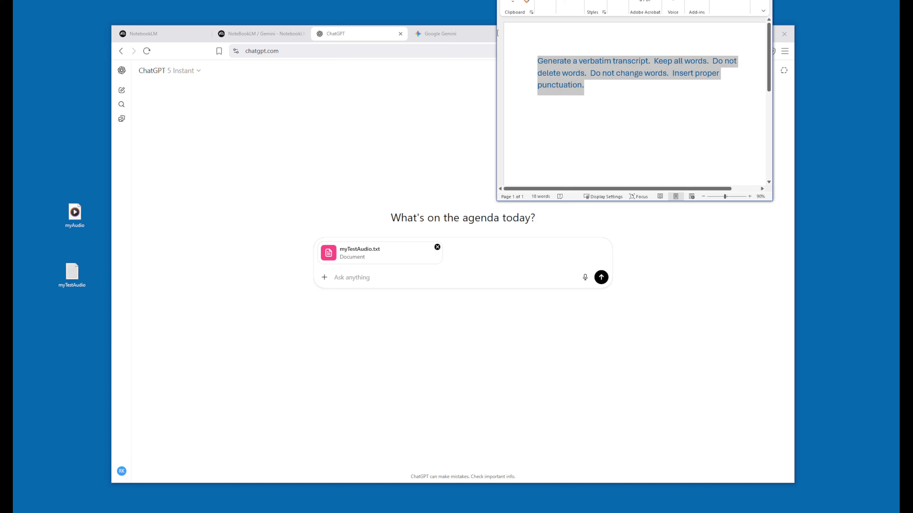
right_click(580, 83)
click(598, 125)
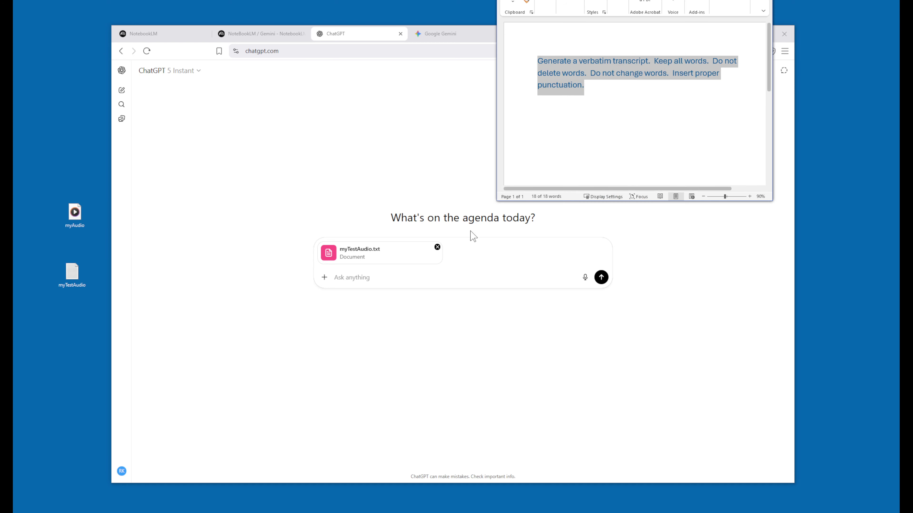
Step: Paste the copied transcript prompt into the ChatGPT message and send it with the attached myTestAudio file
click(428, 279)
right_click(426, 281)
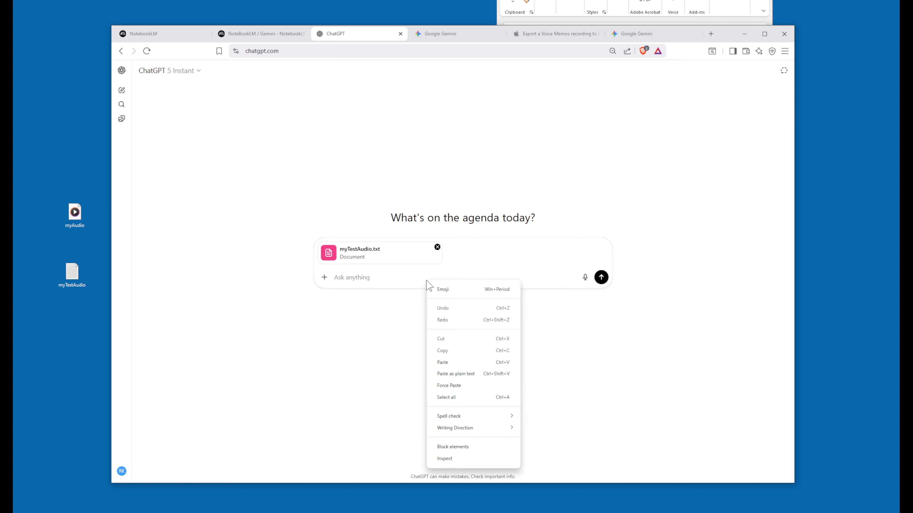
click(445, 362)
click(601, 306)
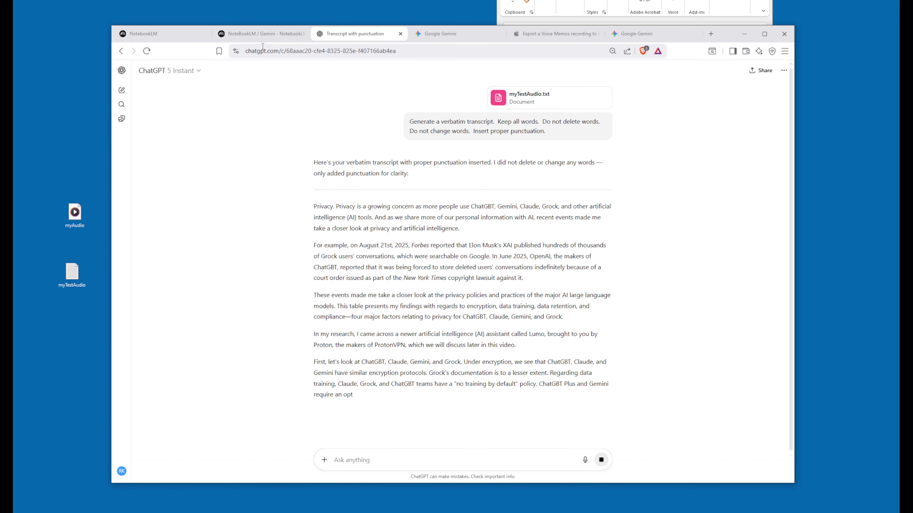
Step: Switch to the NotebookLM / Gemini notebook and review its verbatim transcript for comparison with the ChatGPT version
click(259, 34)
scroll(385, 247, up, 15)
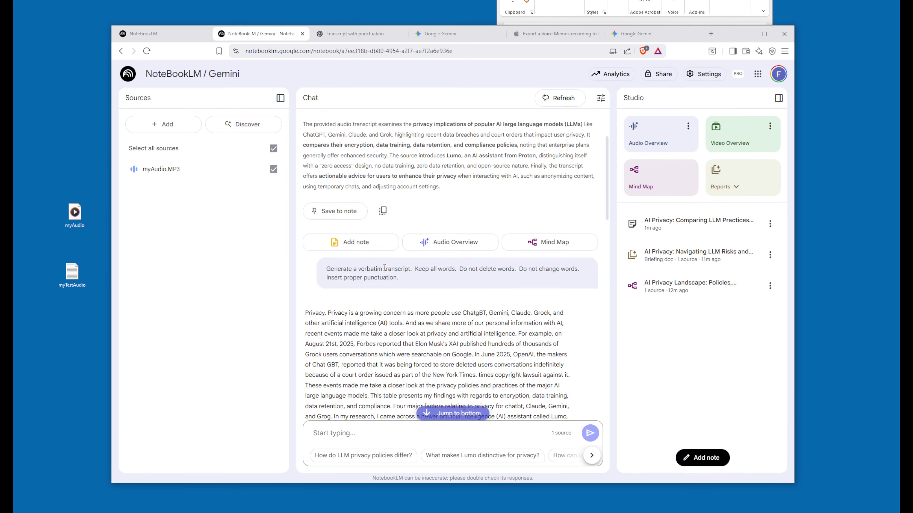
scroll(385, 269, down, 5)
scroll(385, 269, down, 5)
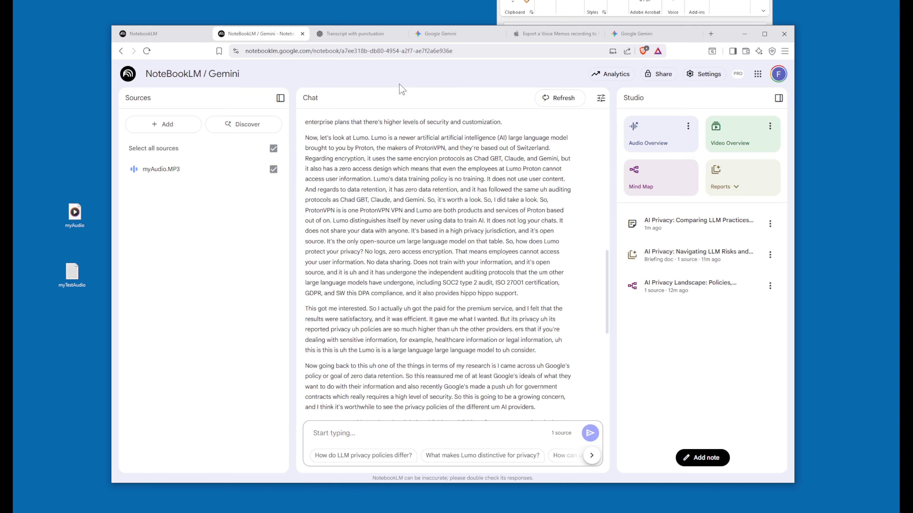
Step: Return to the ChatGPT conversation and read through the punctuated transcript, including the six privacy tips and the closing question
click(356, 34)
scroll(456, 293, down, 10)
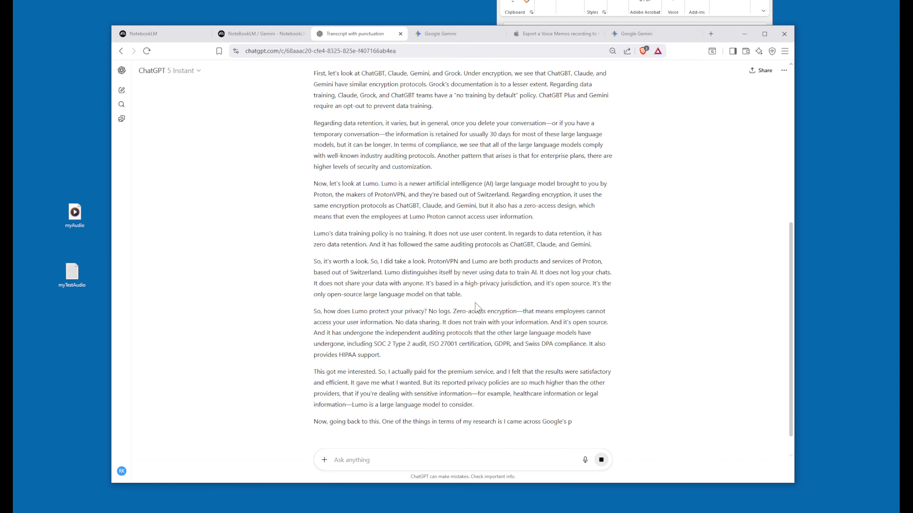
scroll(478, 307, down, 1)
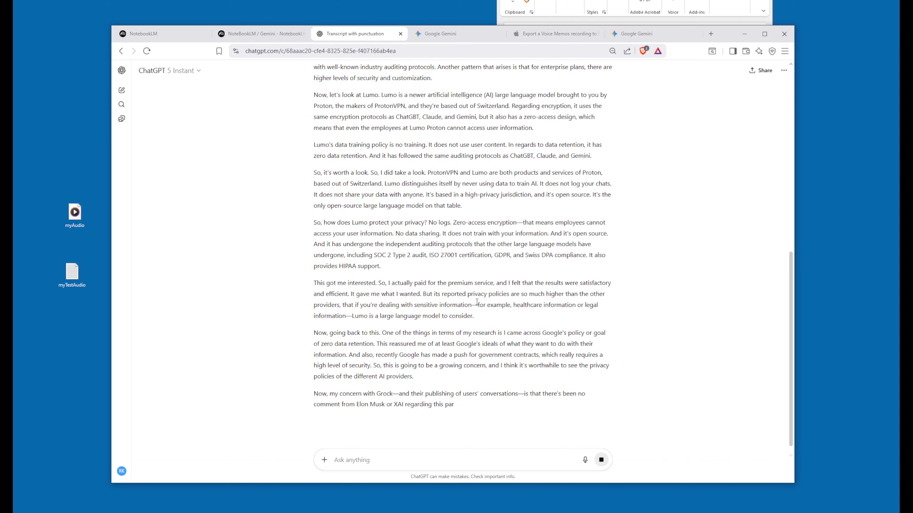
scroll(479, 305, down, 2)
scroll(480, 306, up, 5)
scroll(480, 307, down, 9)
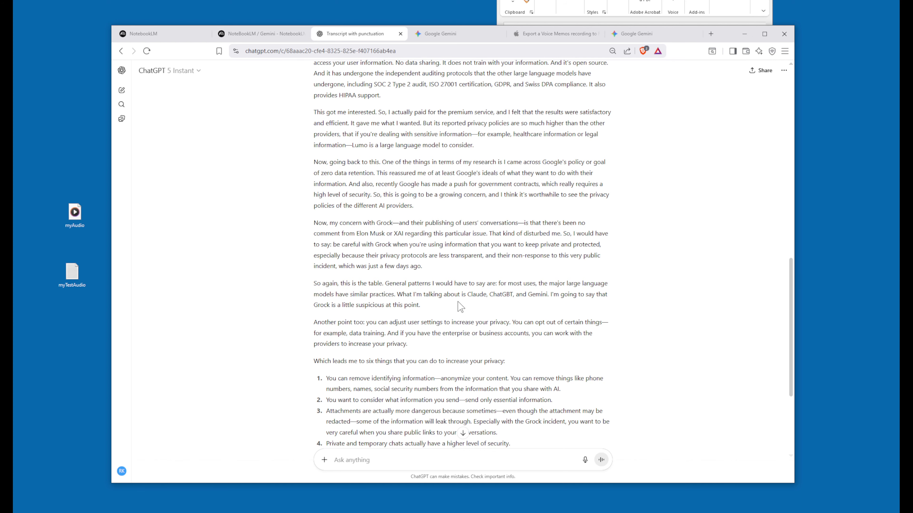
scroll(465, 298, down, 5)
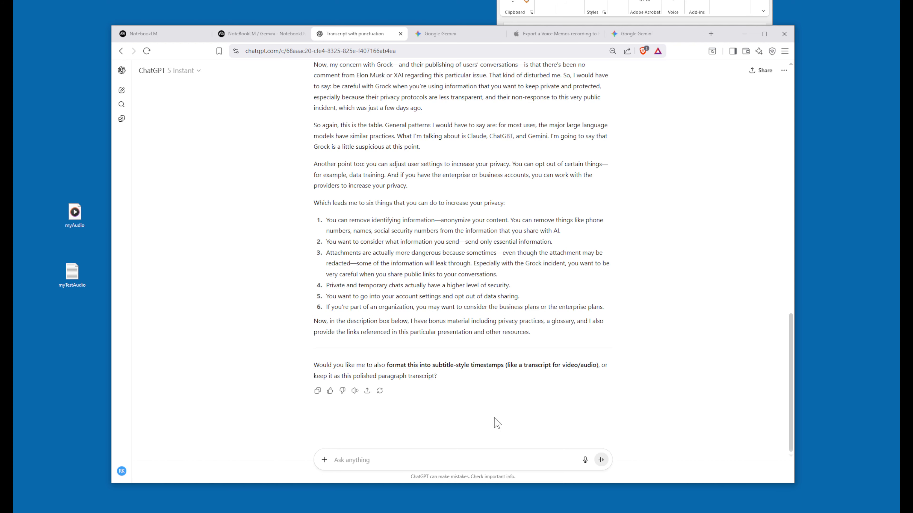
scroll(436, 340, up, 3)
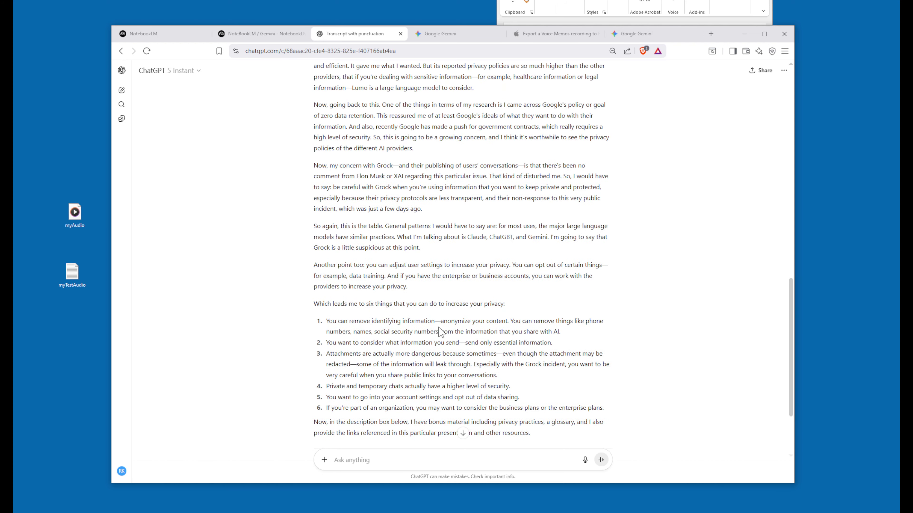
scroll(440, 335, down, 3)
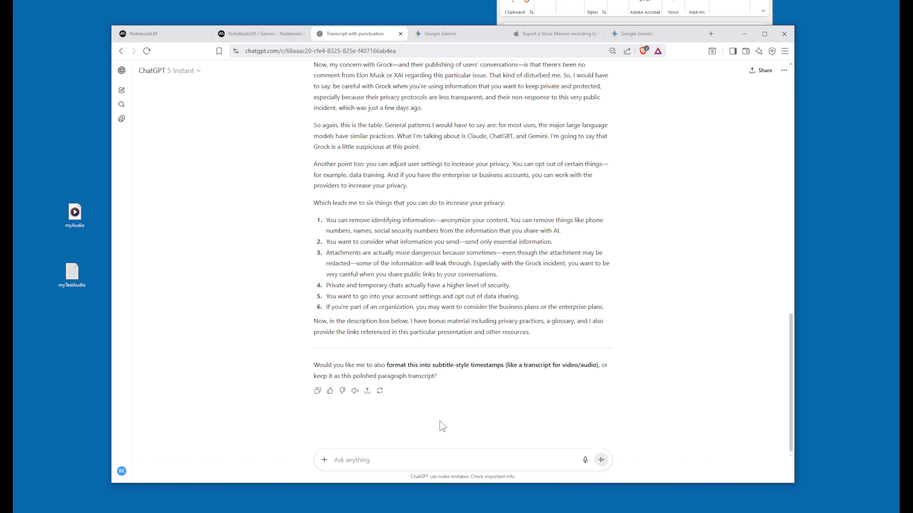
scroll(409, 371, up, 10)
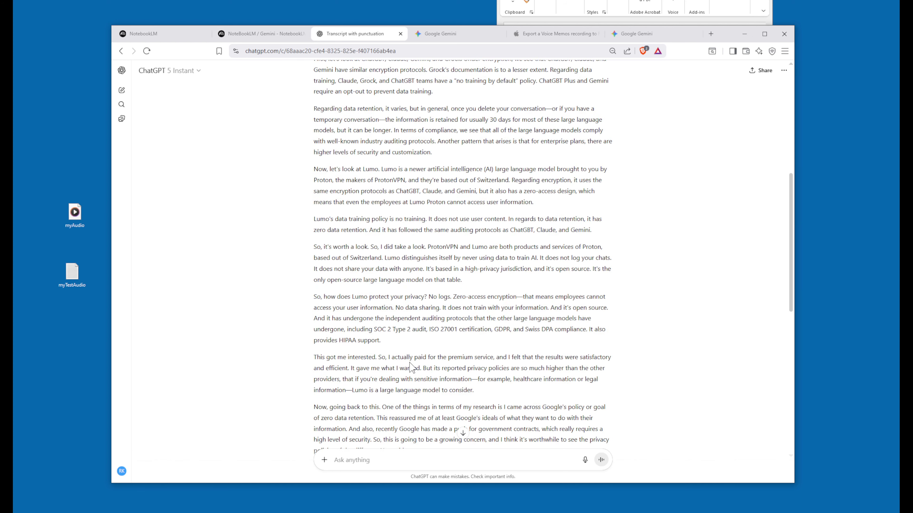
scroll(410, 359, up, 10)
scroll(409, 359, down, 15)
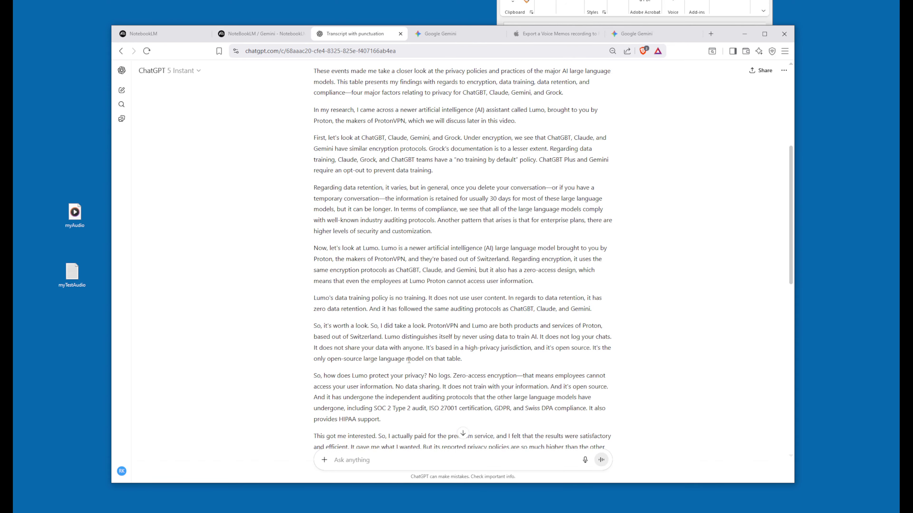
scroll(408, 360, down, 3)
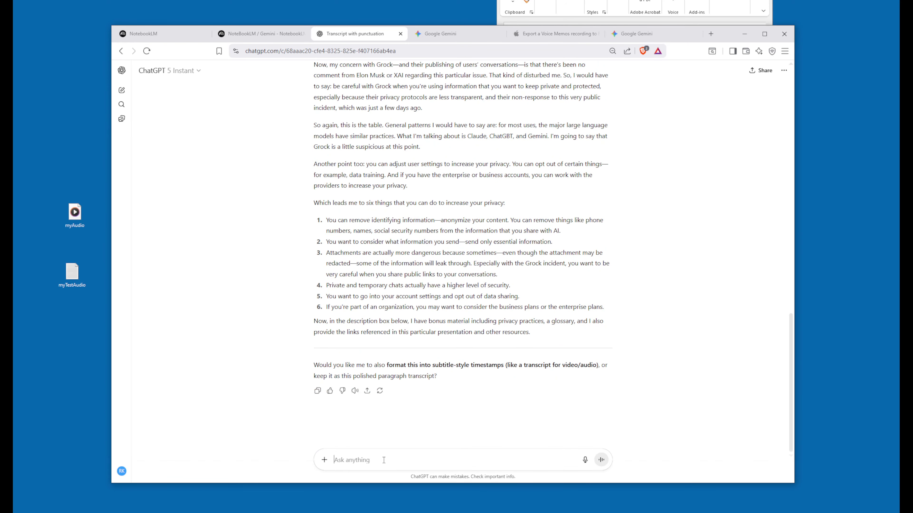
Step: Ask ChatGPT to "write an outline" of the transcript, read the outline, and return to the start of the conversation
text(g)
key(Return)
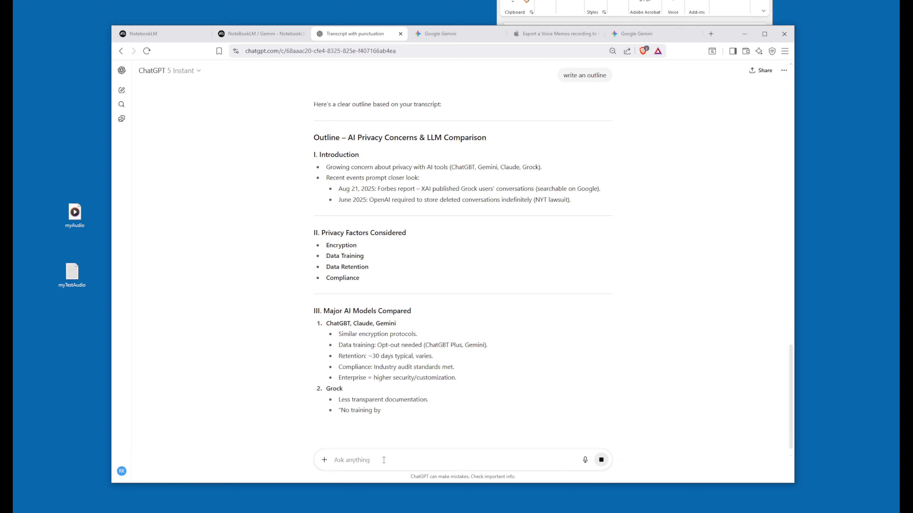
scroll(503, 320, down, 15)
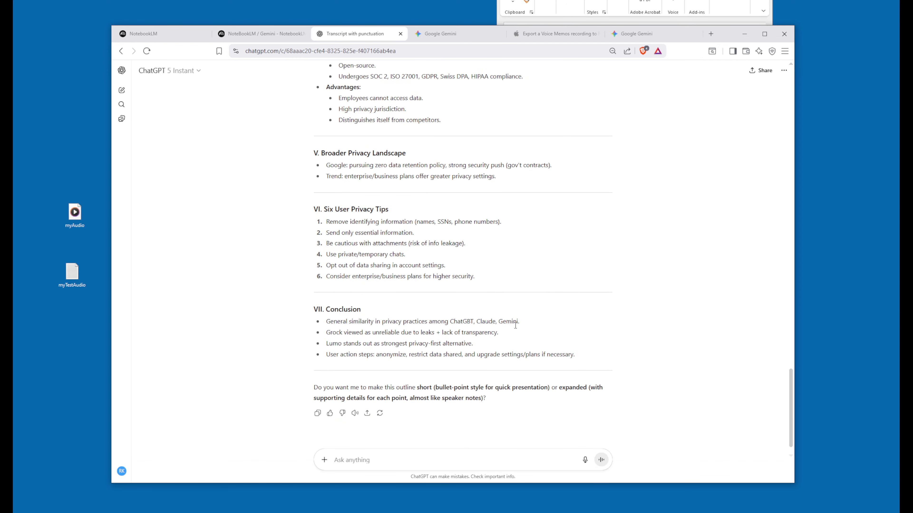
scroll(517, 330, up, 20)
scroll(519, 331, up, 9)
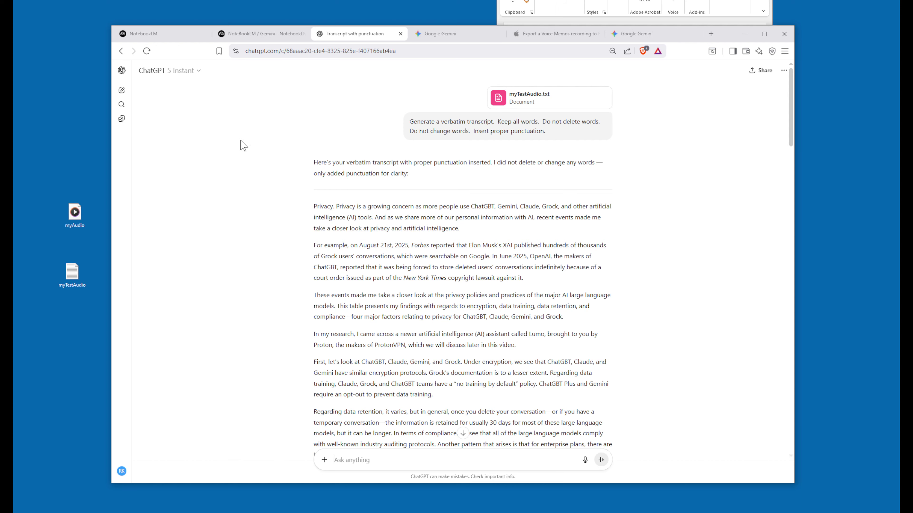
Step: Check the NotebookLM home page, and read the Gemini conversation about generating a transcript from the attached myAudio MP3
click(167, 36)
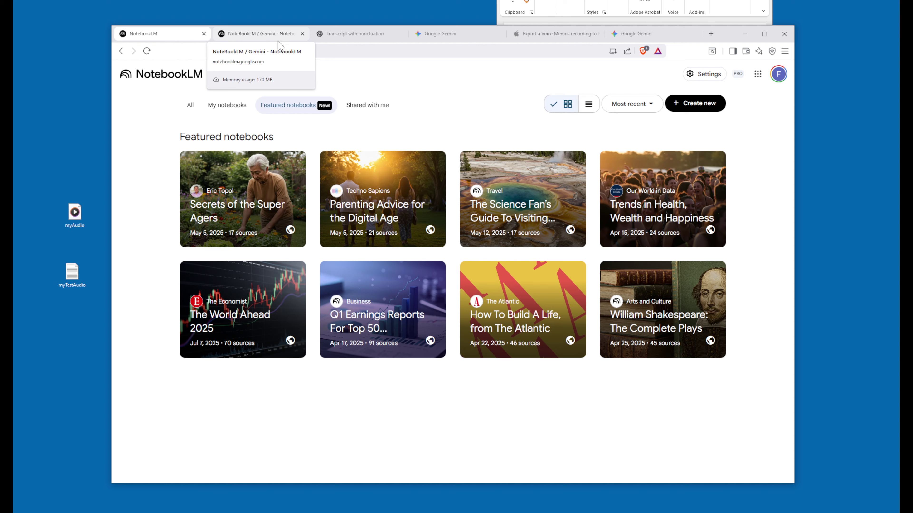
click(467, 38)
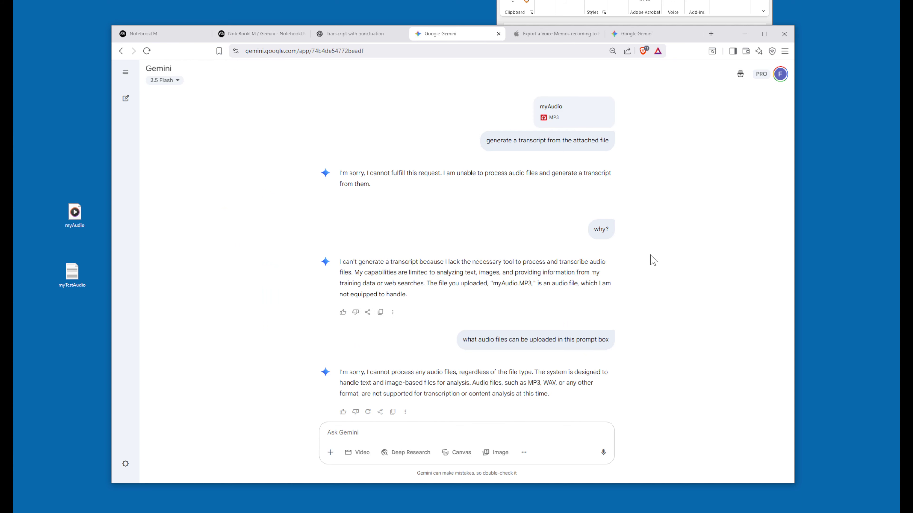
scroll(461, 352, down, 3)
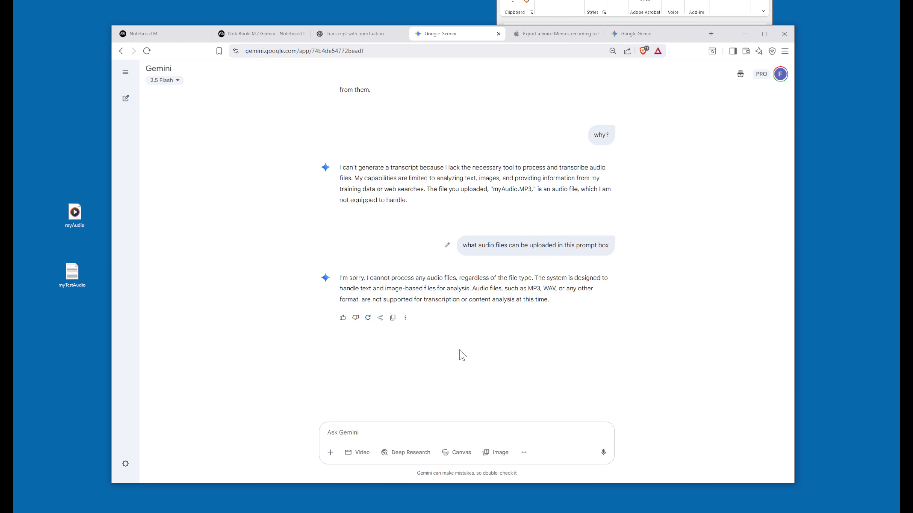
scroll(396, 288, up, 3)
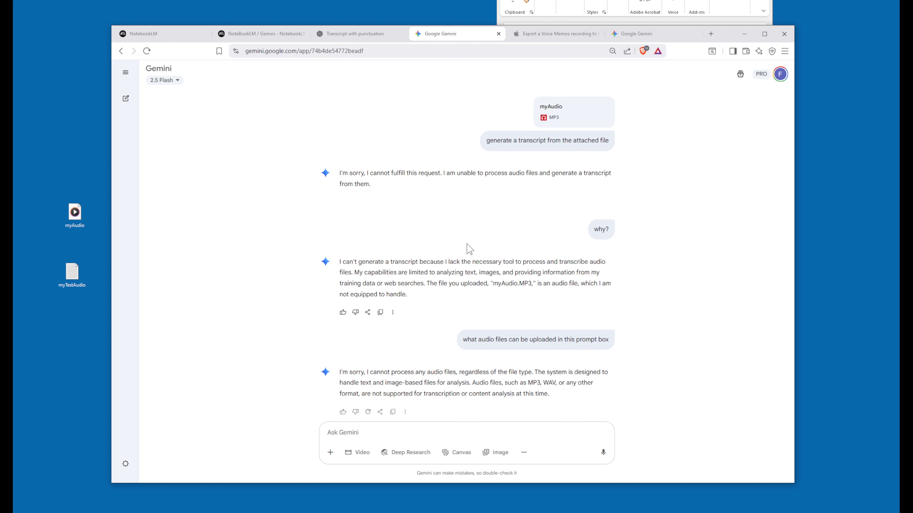
Step: Compare the NotebookLM notebook's summary and transcript with Gemini's replies about audio files, ending at the notebook
click(250, 35)
scroll(391, 190, up, 5)
scroll(391, 190, down, 5)
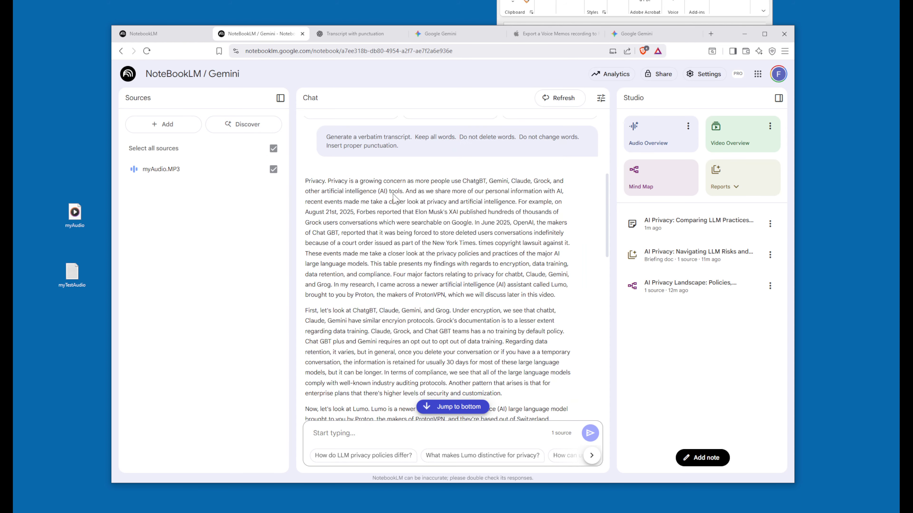
scroll(391, 190, up, 5)
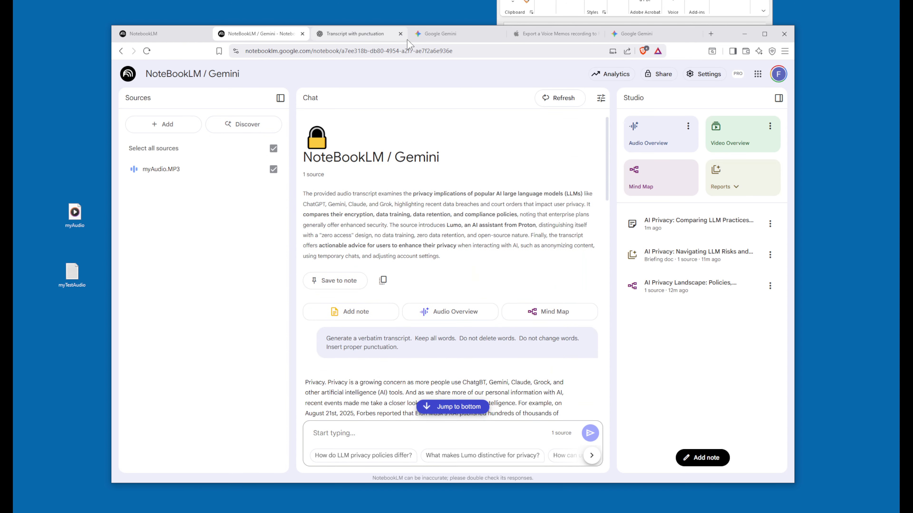
click(454, 38)
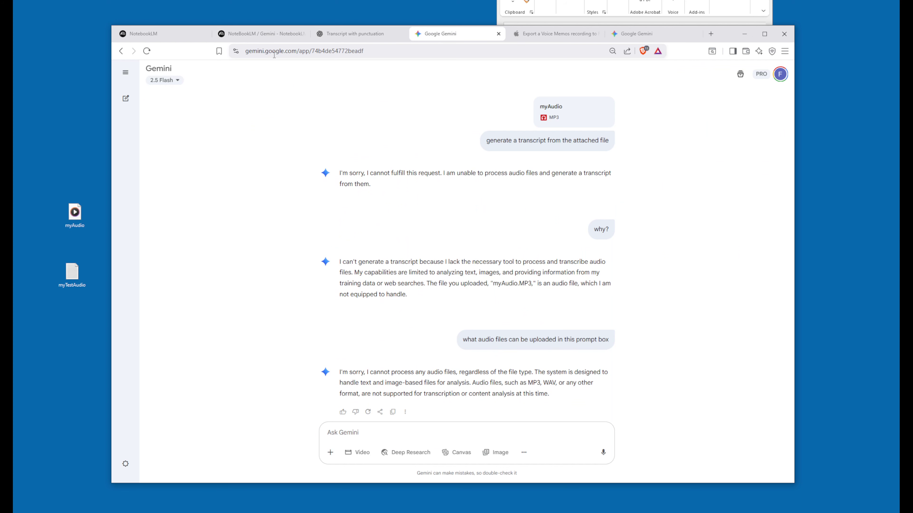
click(265, 33)
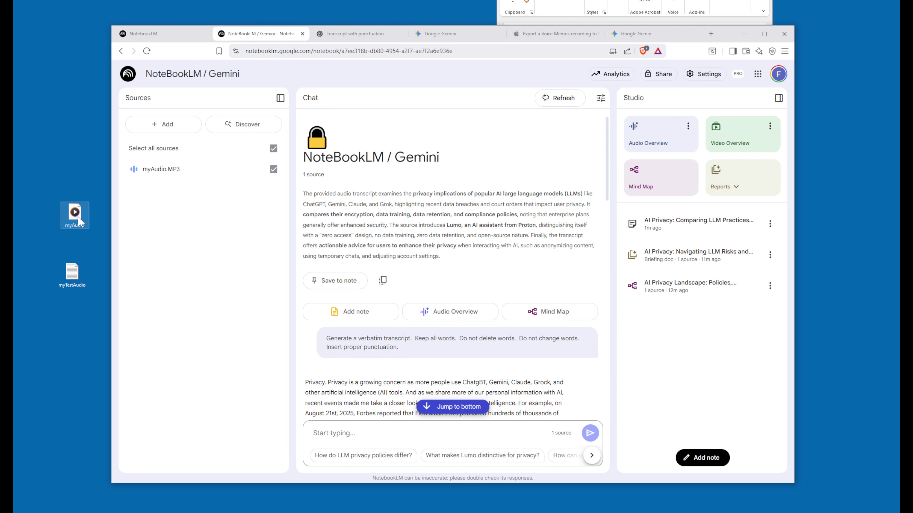
Step: Check Apple's guide for the Voice Memos export format and Gemini's answer on uploading M4A files, returning to the NotebookLM notebook
click(555, 34)
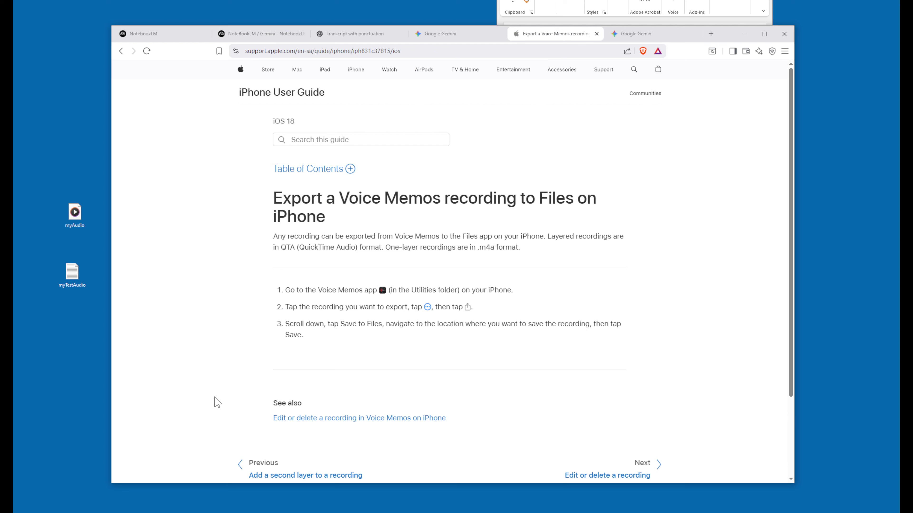
drag(495, 248, 480, 247)
click(669, 35)
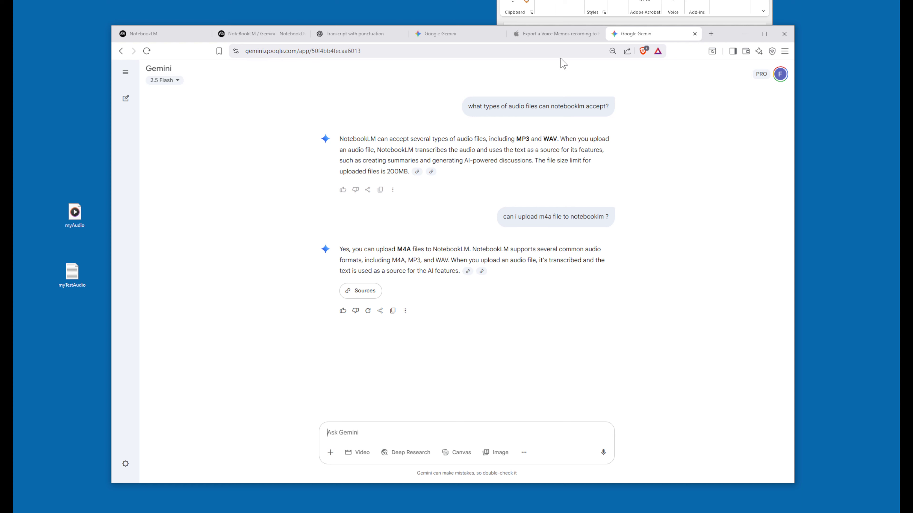
click(563, 34)
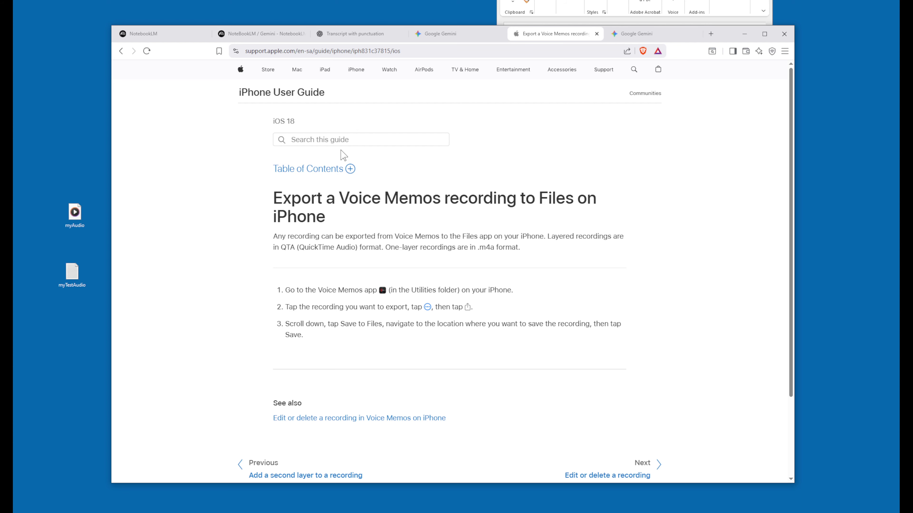
click(261, 34)
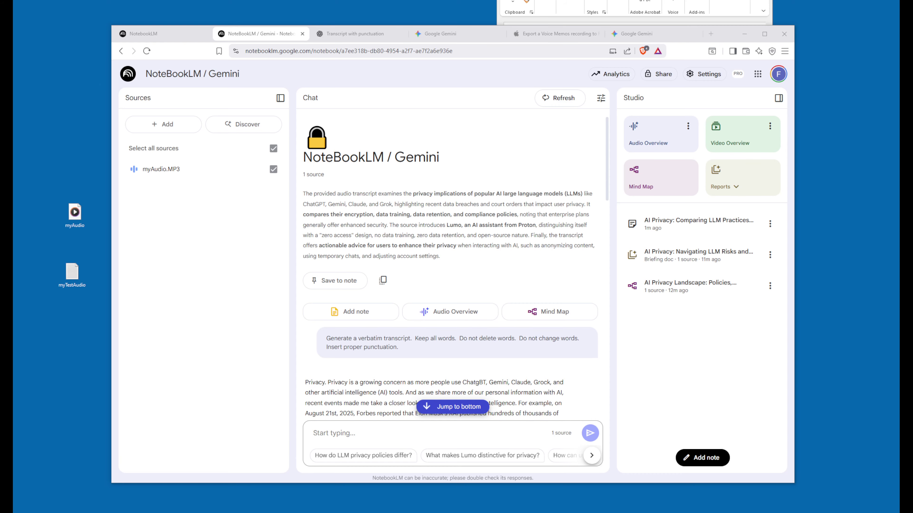
Step: Switch to CapCut and configure the 0823 (1) project's export for audio only, excluding the video and GIF
key(alt+Tab)
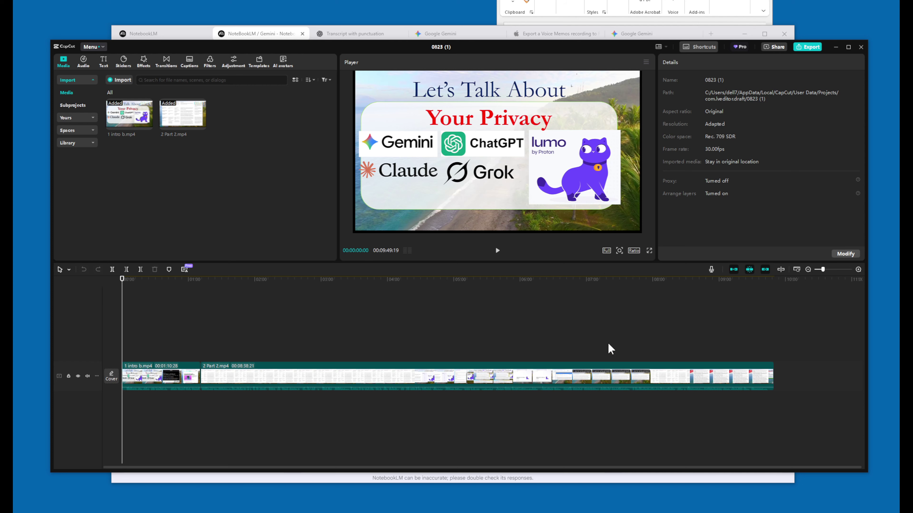
click(811, 47)
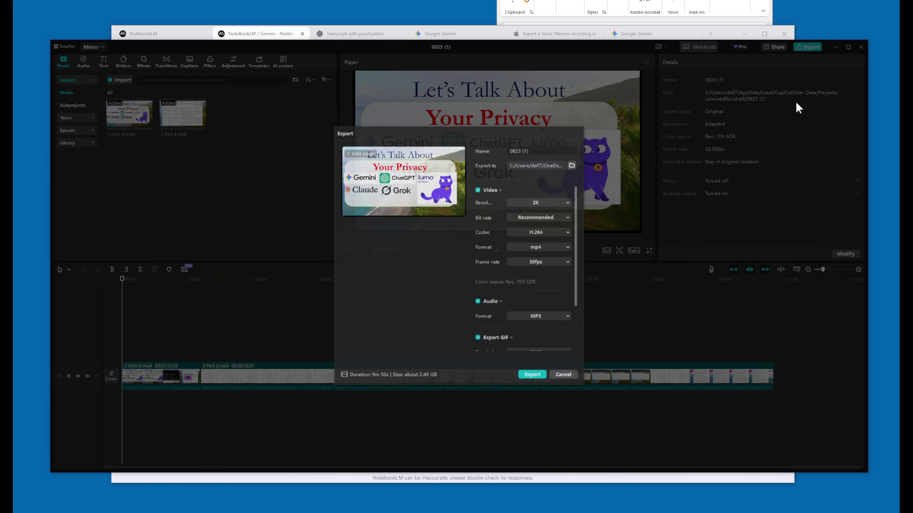
click(478, 190)
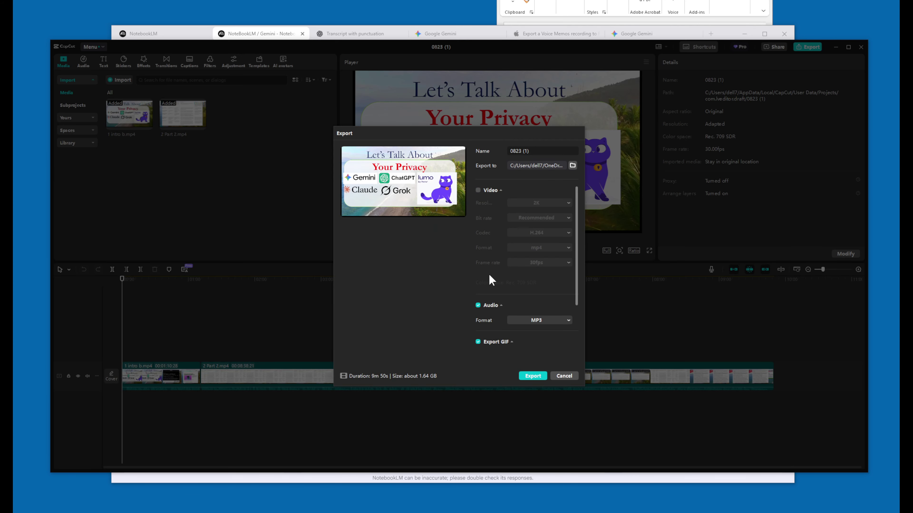
click(479, 342)
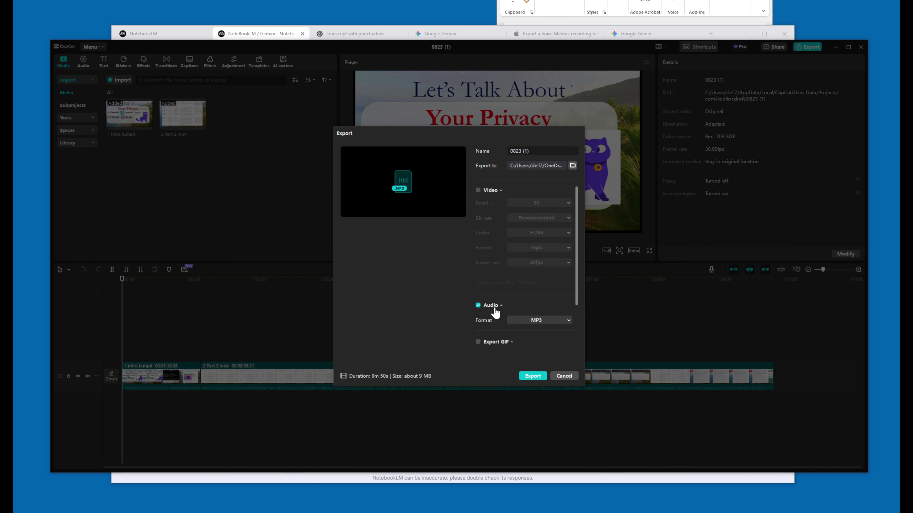
Step: Check the available audio export formats with MP3 kept, cancel the export, and minimize CapCut
click(539, 321)
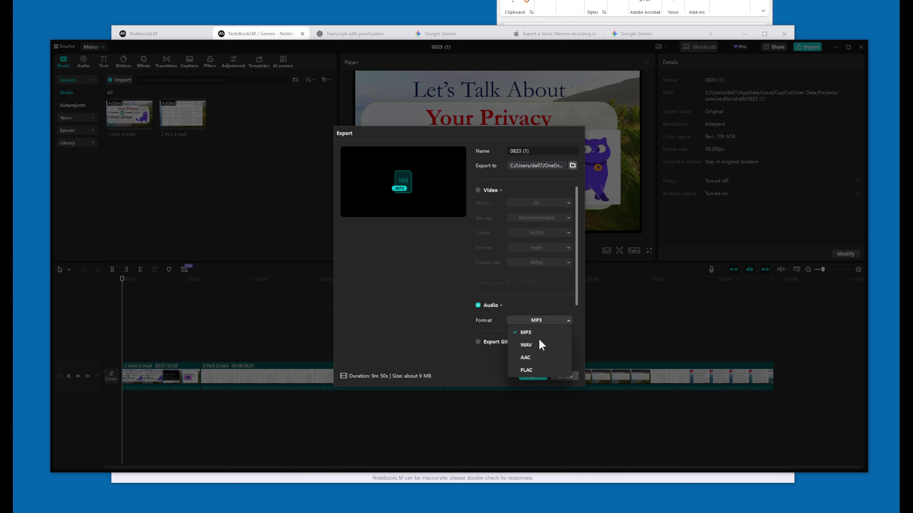
click(543, 323)
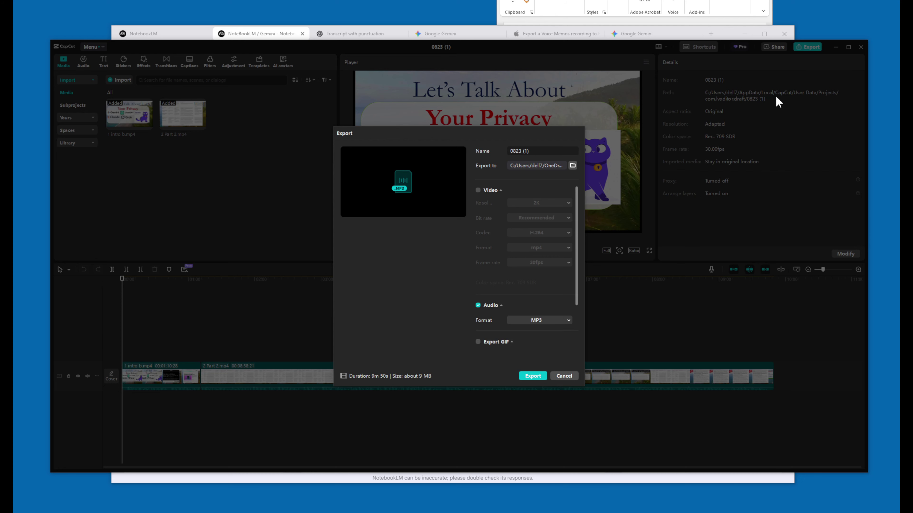
click(564, 376)
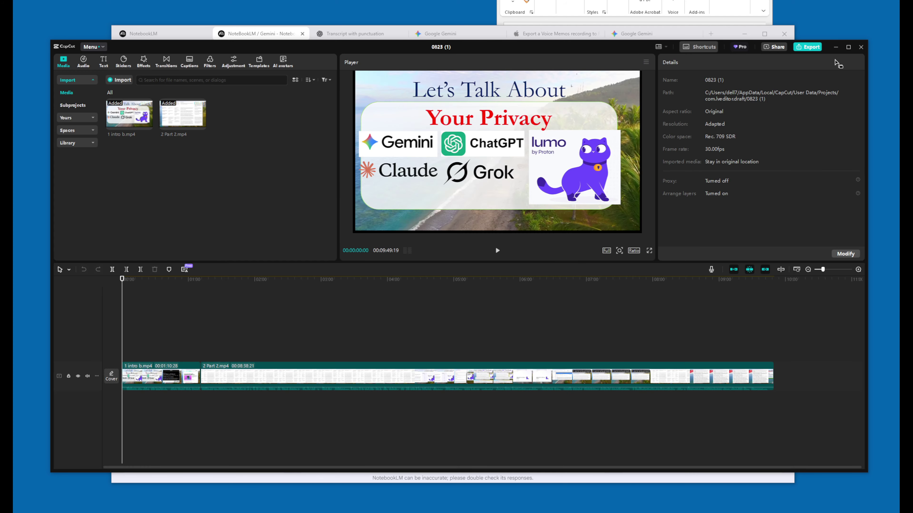
click(836, 47)
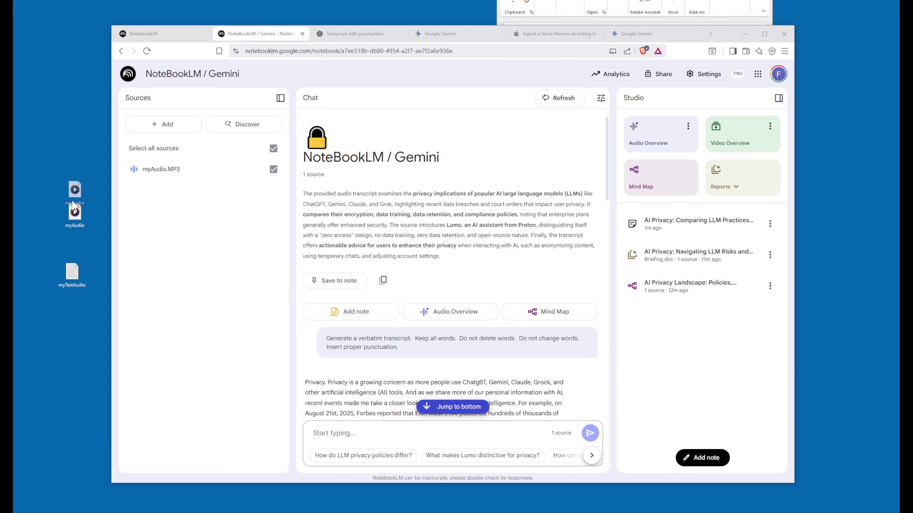
Step: Nudge the myAudio file on the desktop, and review the verbatim transcripts in the NotebookLM notebook and the ChatGPT conversation
drag(72, 200, 73, 202)
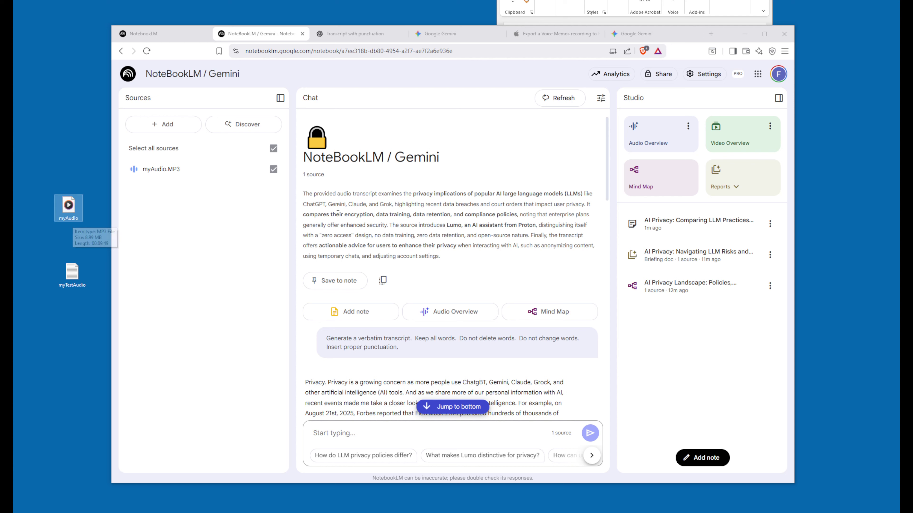
scroll(446, 266, down, 20)
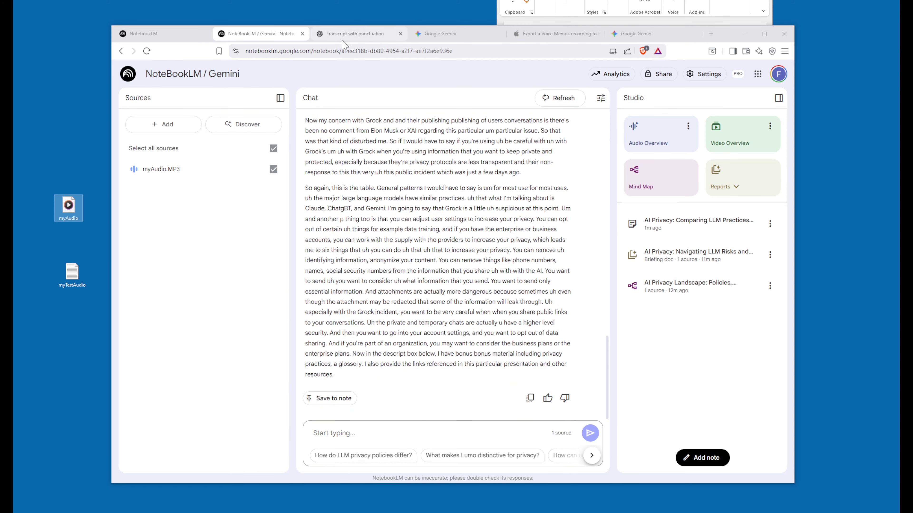
click(354, 34)
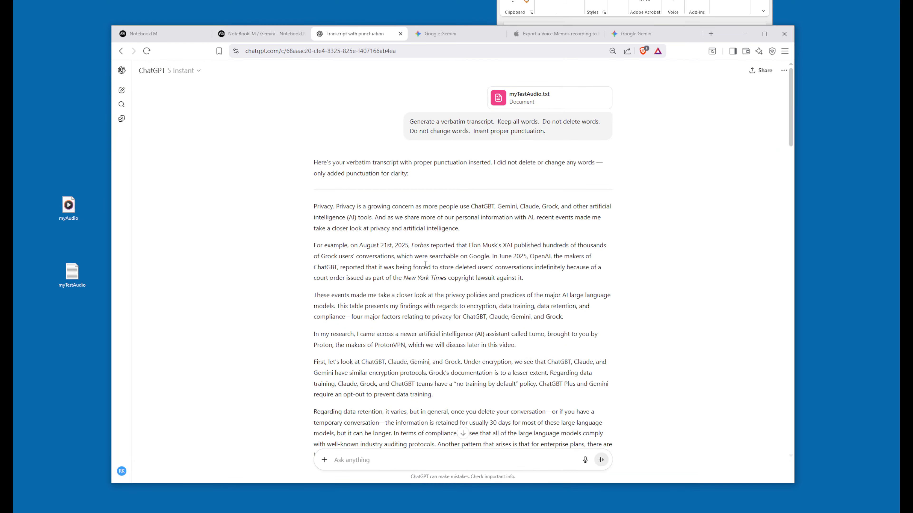
scroll(425, 265, down, 20)
scroll(438, 284, up, 20)
scroll(438, 275, down, 10)
scroll(436, 275, down, 6)
scroll(436, 275, up, 20)
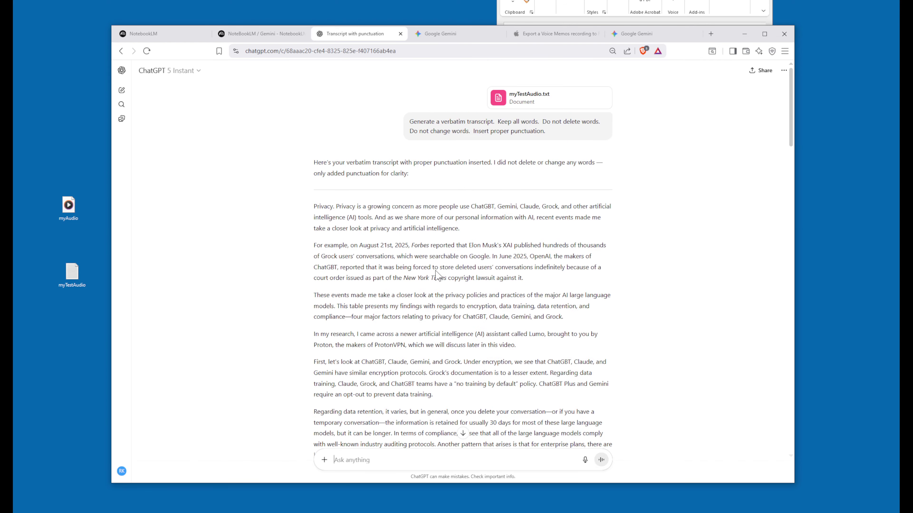